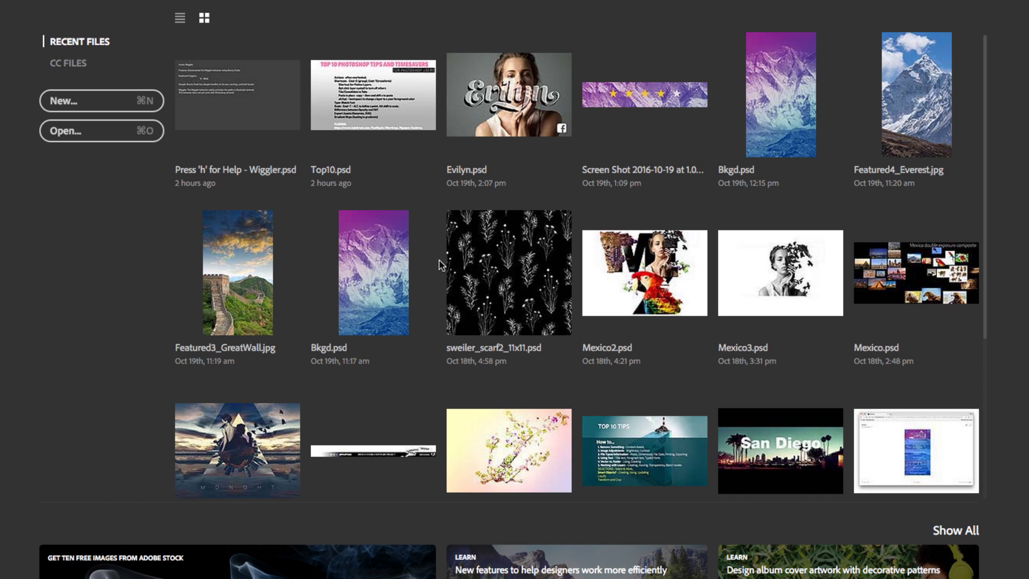
# Switch the Photoshop start screen to list CC Files instead of recent files
pyautogui.click(62, 69)
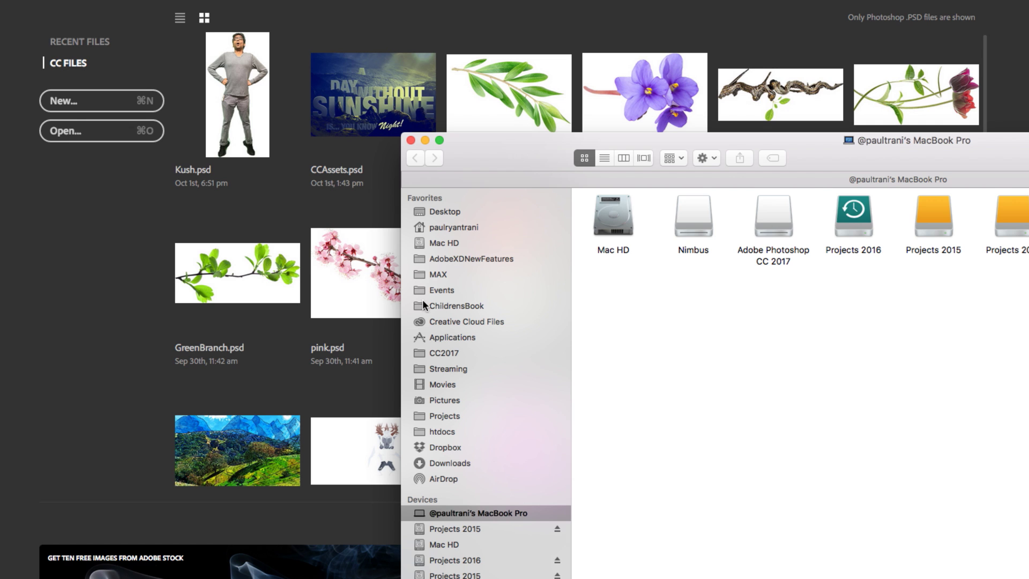
pyautogui.click(422, 324)
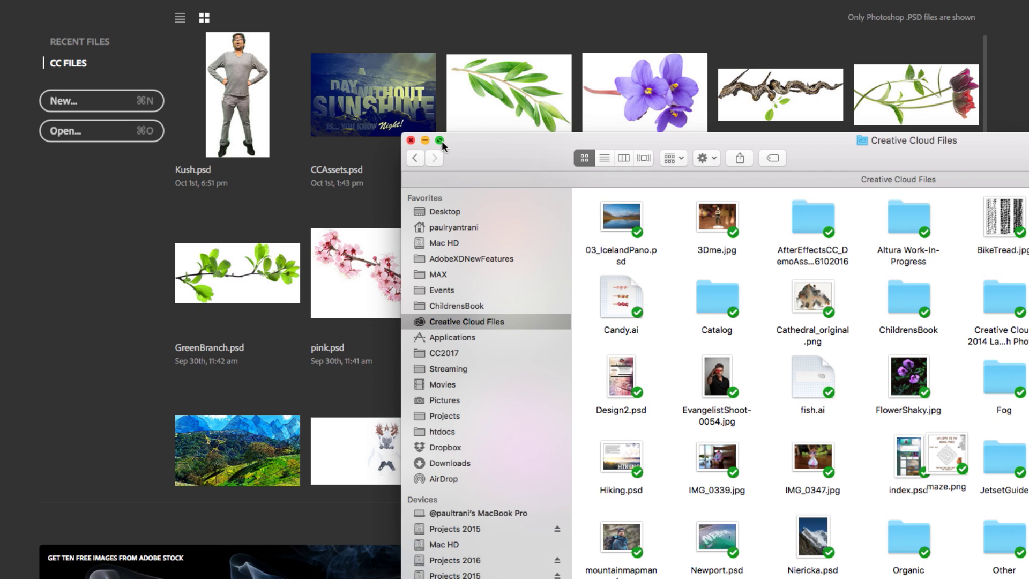
pyautogui.click(410, 141)
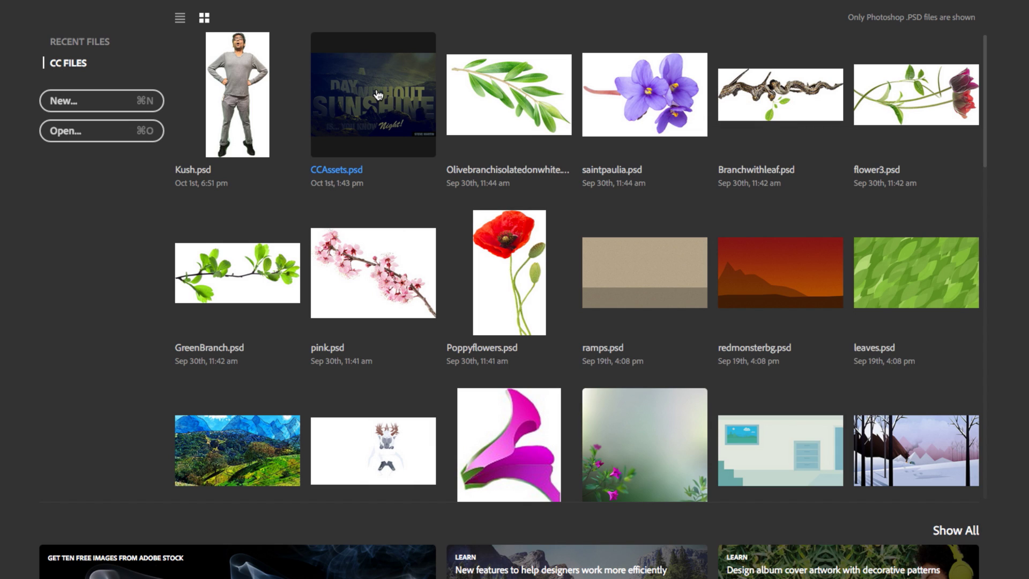
# Create a new-document preset named 'Fundesign' at 1200 × 900 pixels, 72 ppi
pyautogui.click(95, 104)
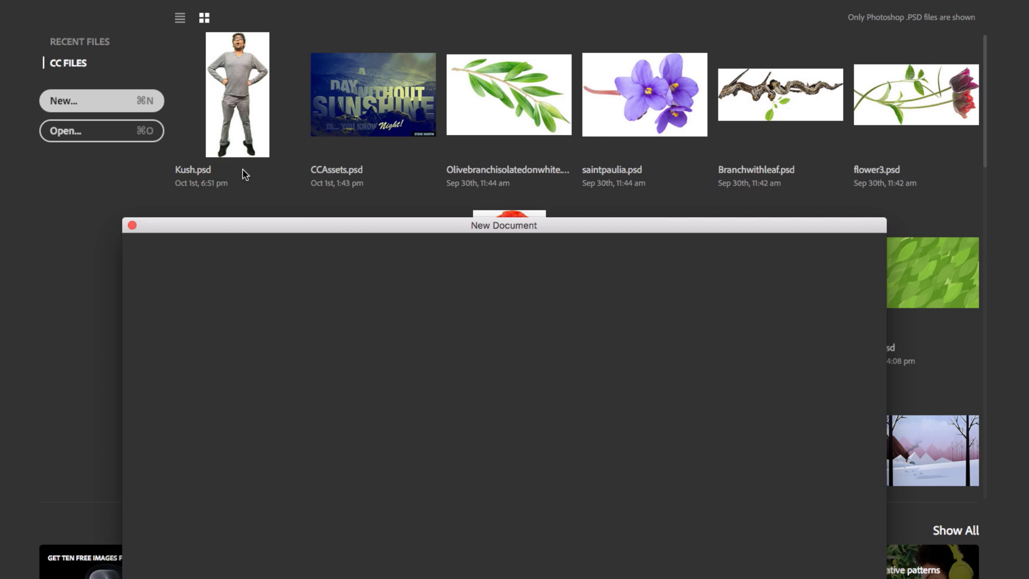
pyautogui.moveTo(304, 231); pyautogui.dragTo(305, 79)
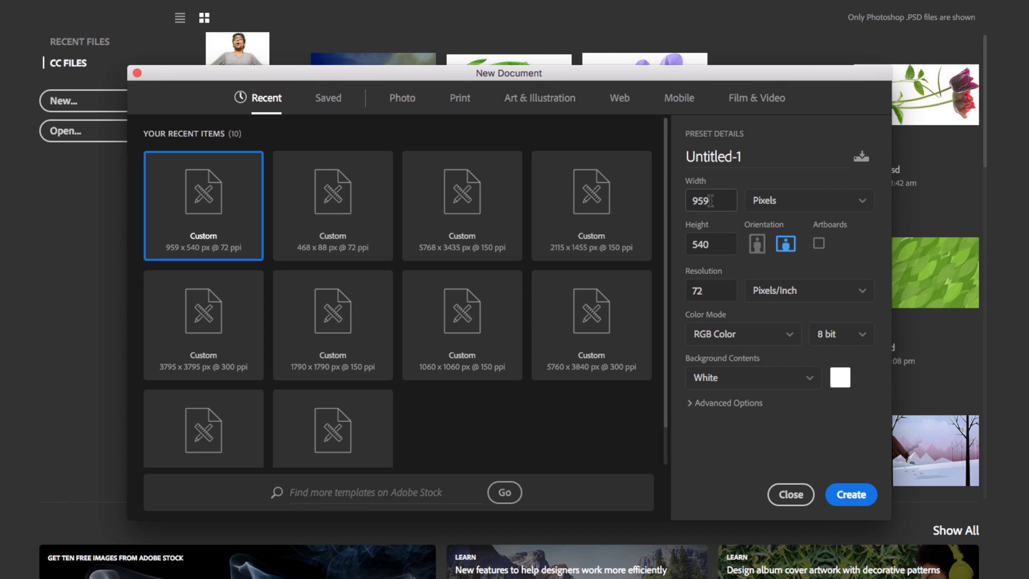
pyautogui.write('1200')
pyautogui.press('Tab')
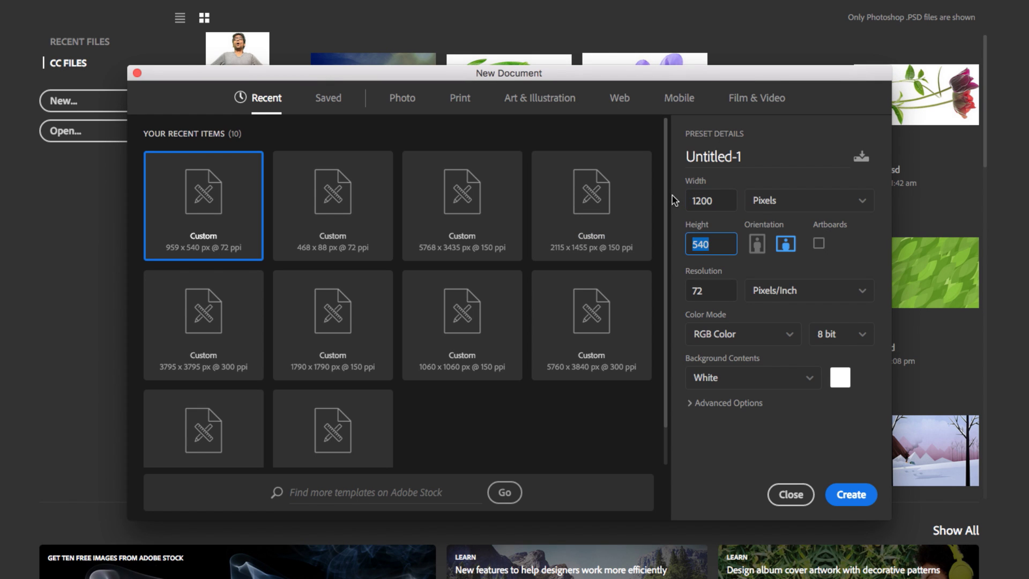
pyautogui.write('900')
pyautogui.click(702, 403)
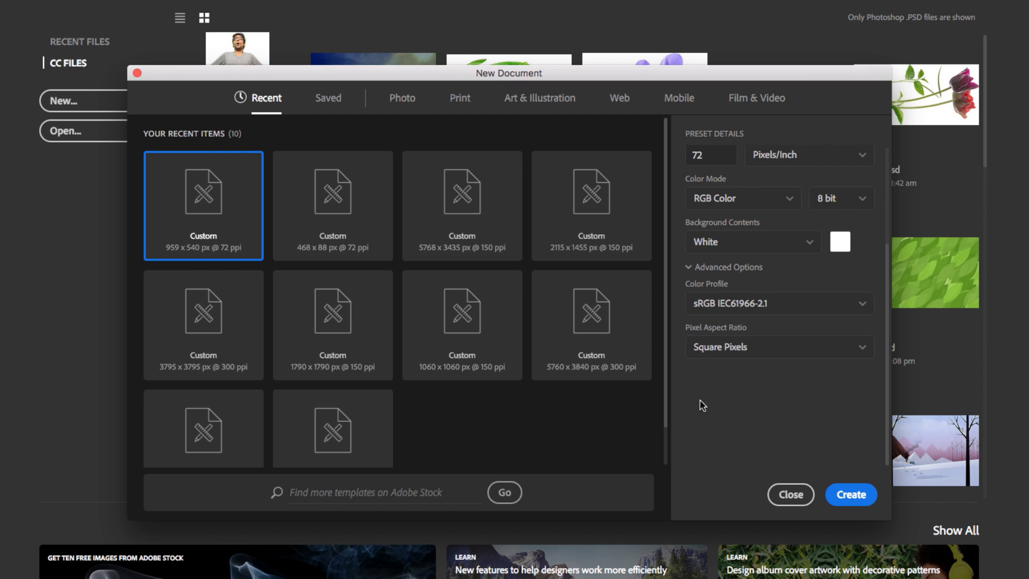
pyautogui.click(689, 267)
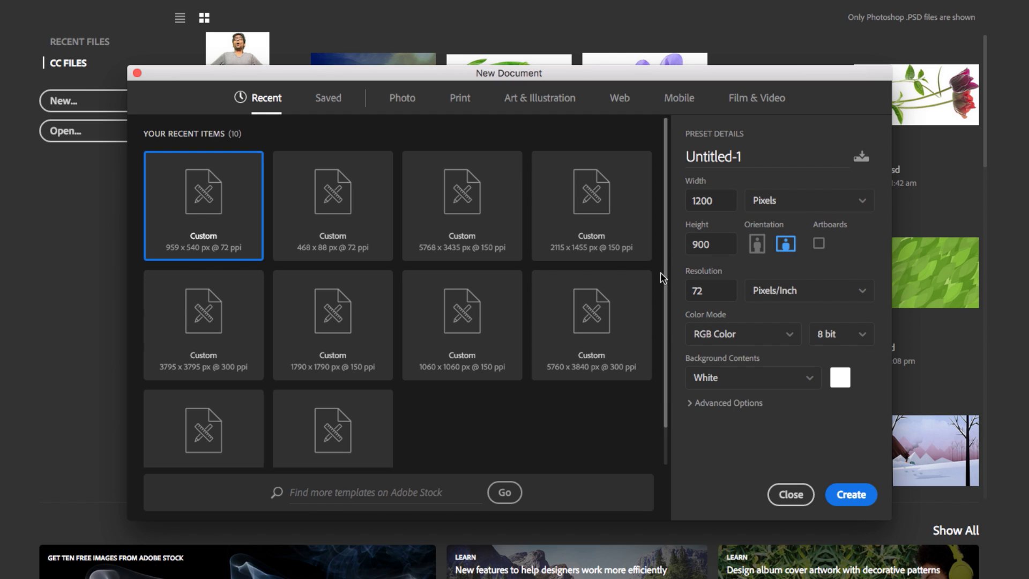
pyautogui.hotkey('shift', 'Tab')
pyautogui.write('Fu')
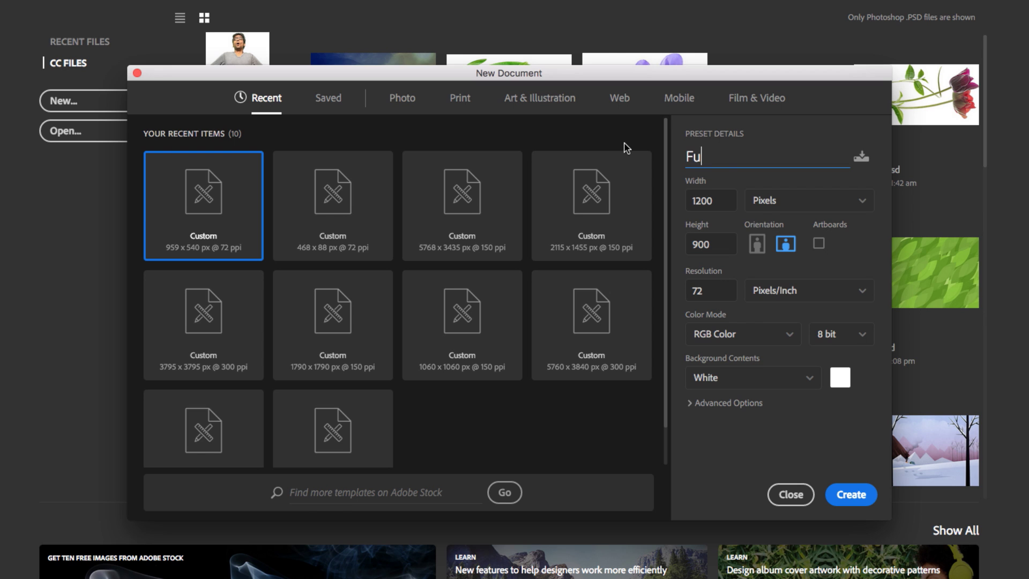
pyautogui.write('ndesign')
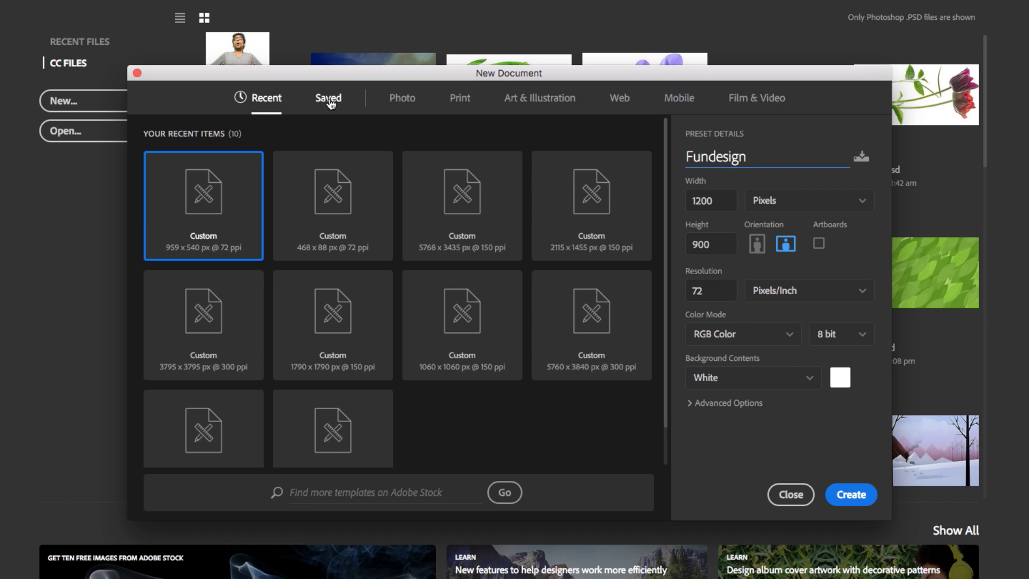
# Browse the Photo, Print and Art & Illustration presets and preview the Enchanted Watercolor Kit template
pyautogui.click(403, 99)
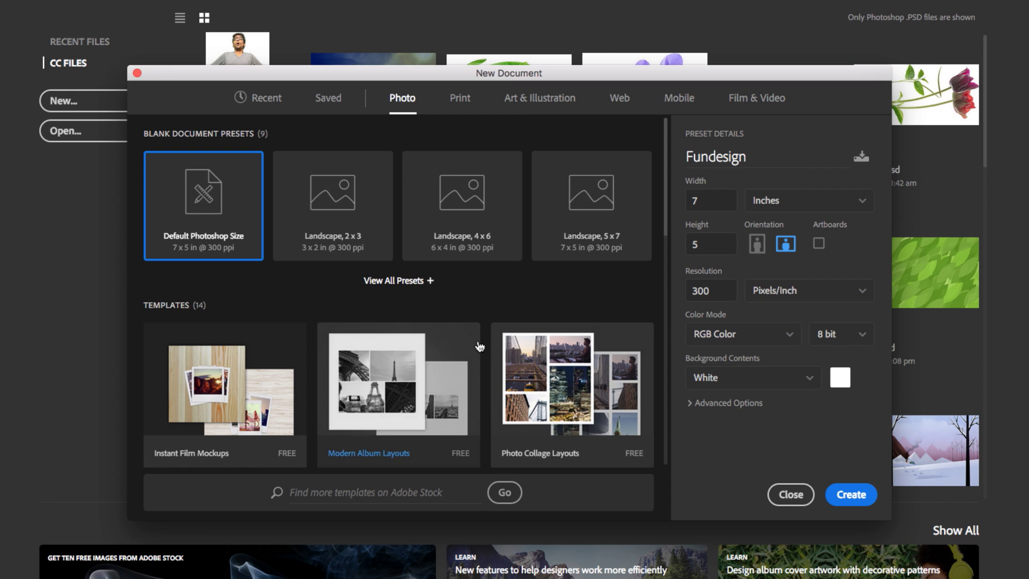
pyautogui.scroll(-5, 482, 316)
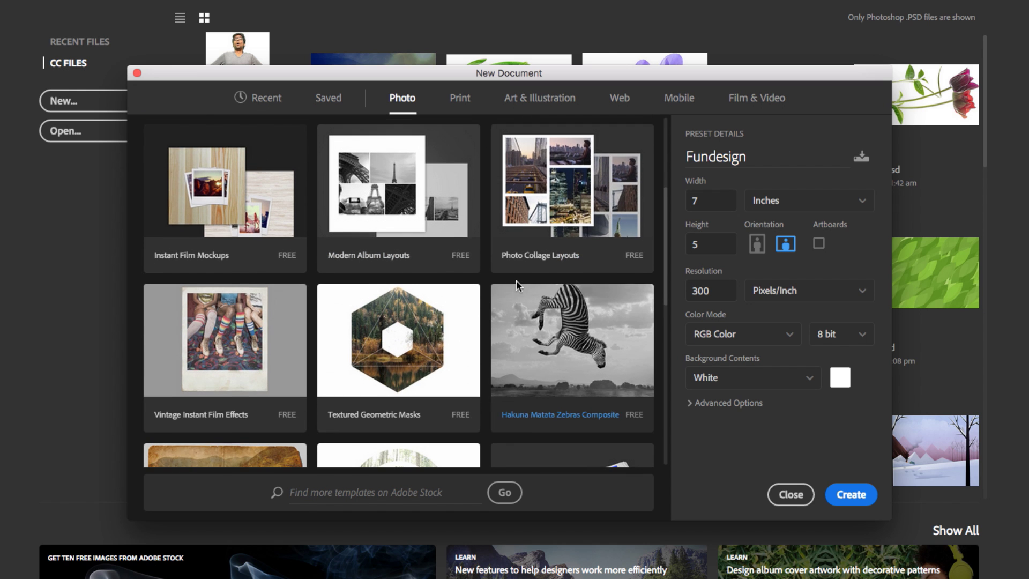
pyautogui.click(454, 104)
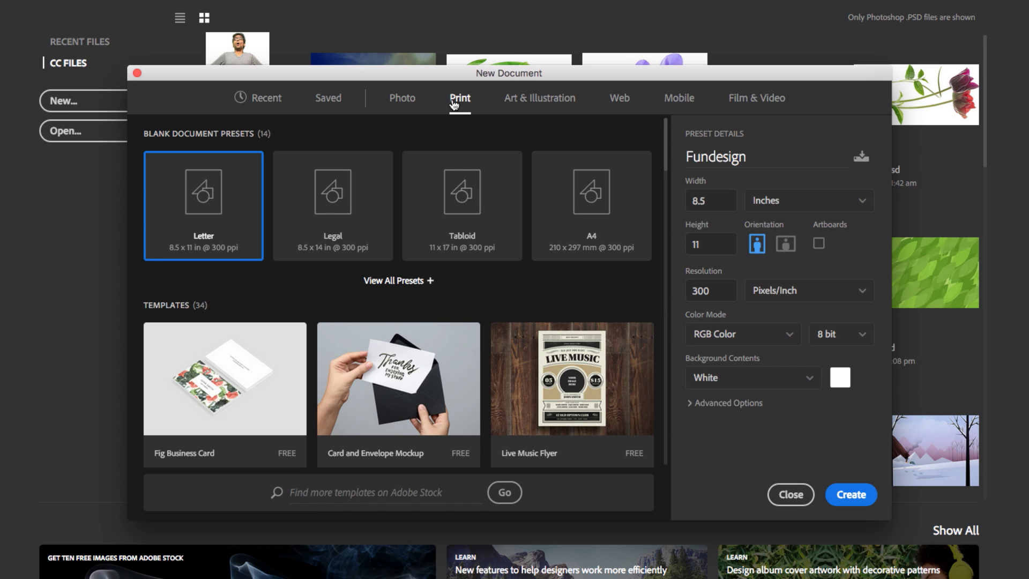
pyautogui.click(532, 104)
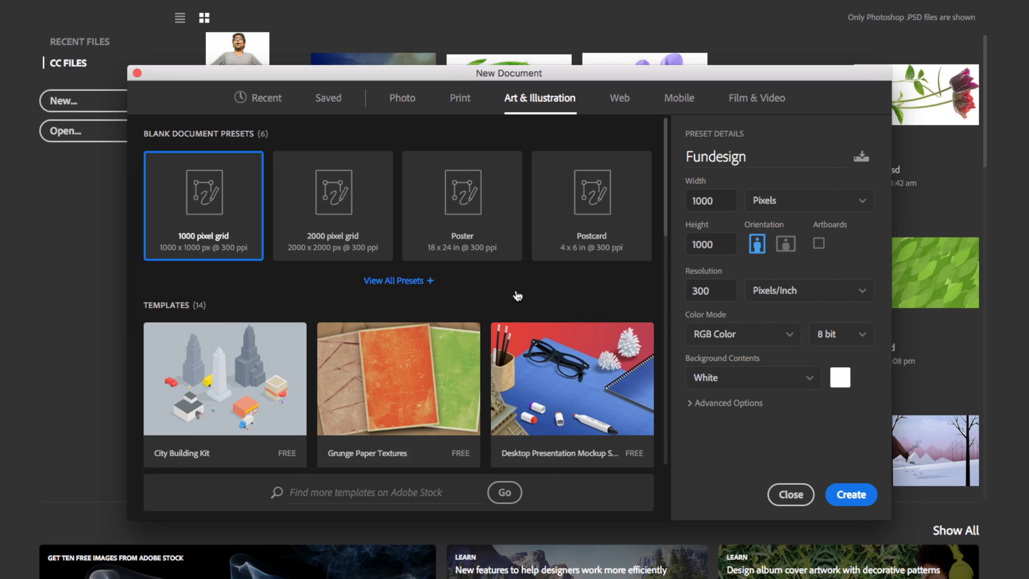
pyautogui.scroll(-7, 504, 322)
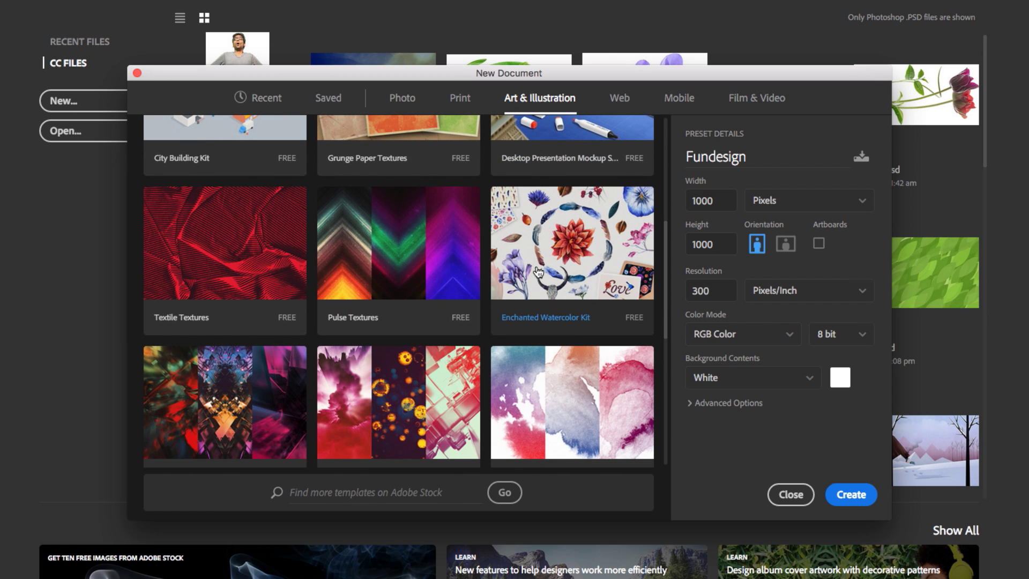
pyautogui.click(538, 275)
pyautogui.click(728, 343)
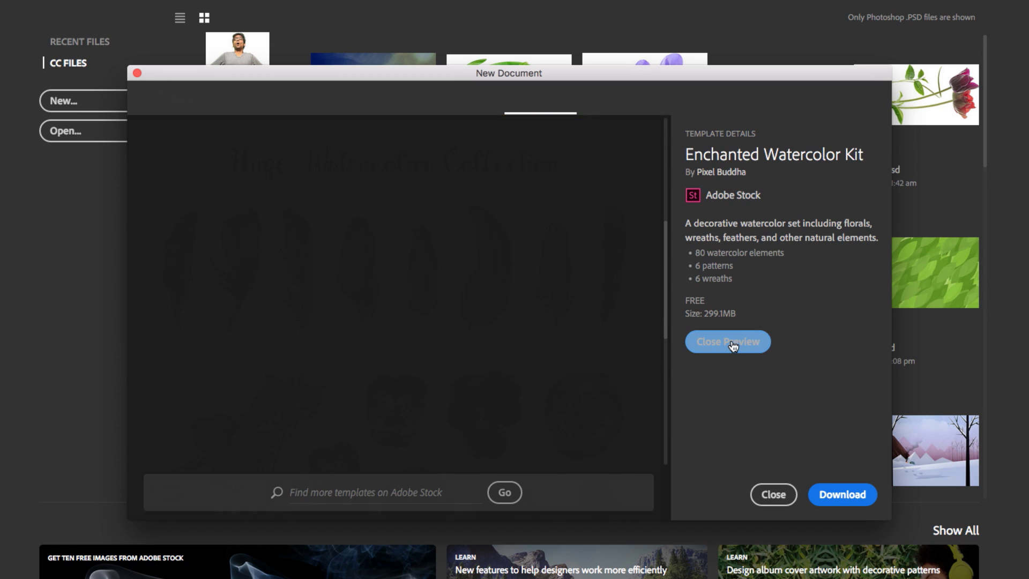
pyautogui.scroll(-5, 474, 294)
pyautogui.scroll(5, 473, 294)
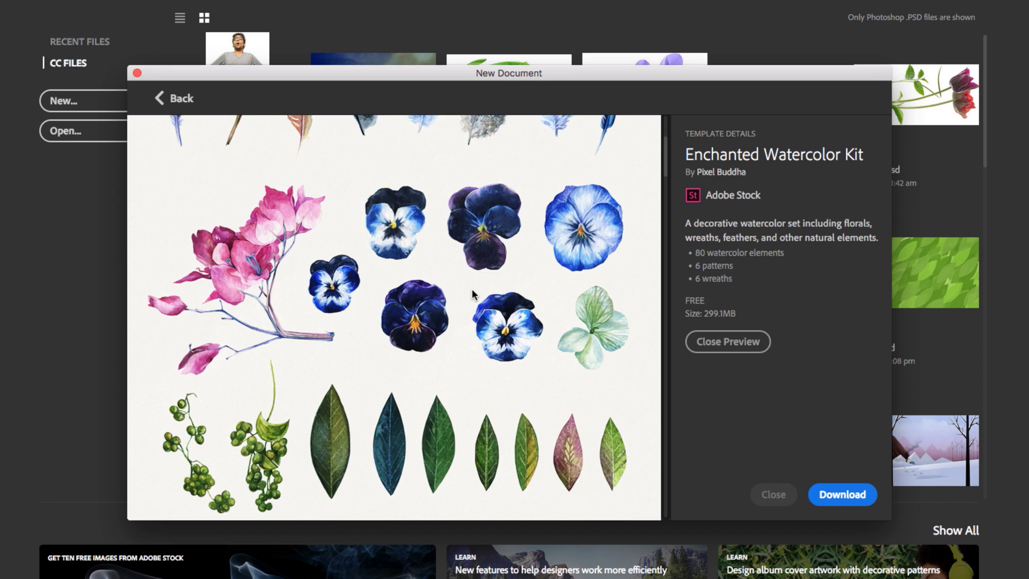
pyautogui.click(181, 101)
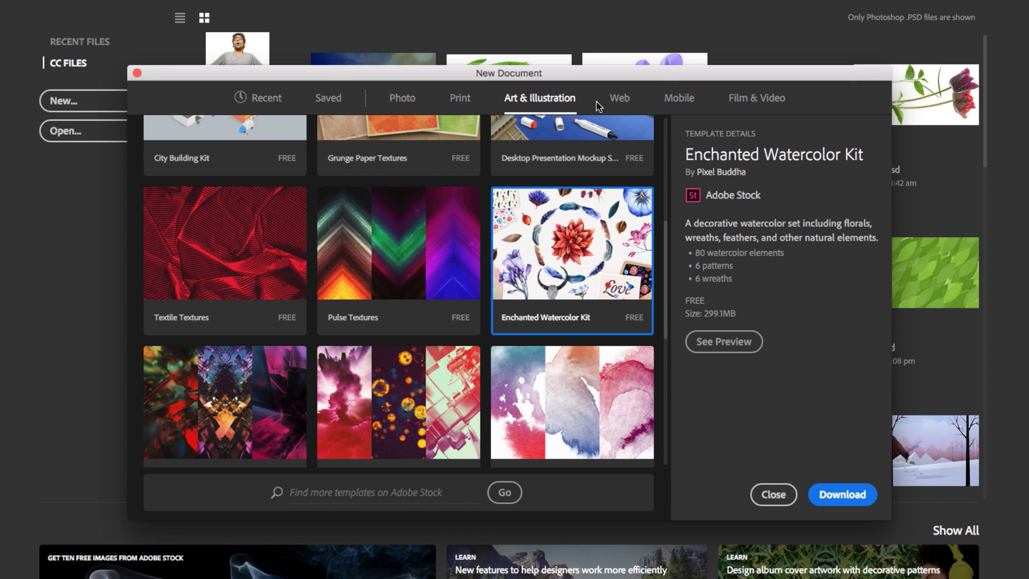
# Check the Web presets, then preview the Textured Geometric Masks template under Photo
pyautogui.click(620, 98)
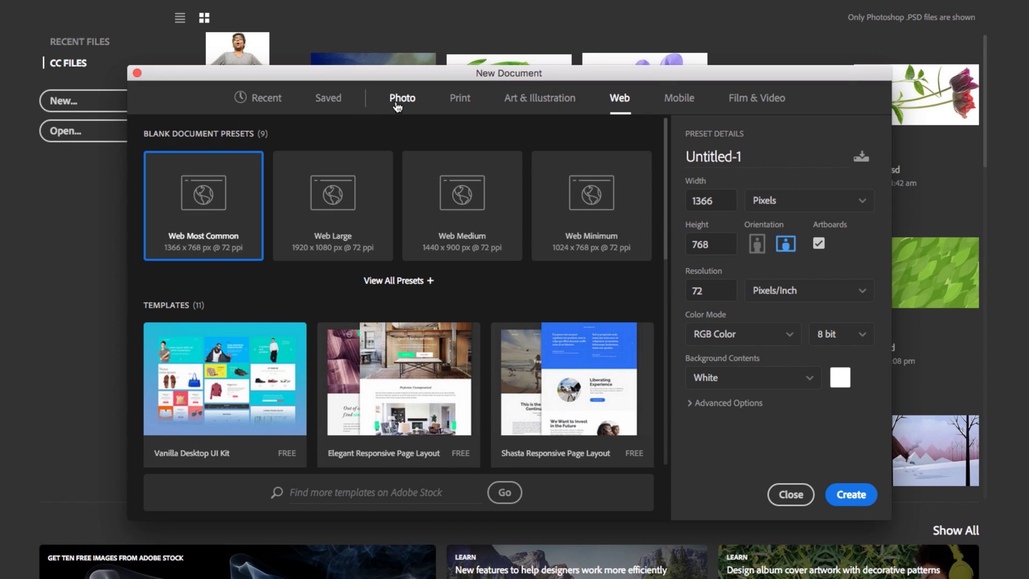
pyautogui.click(398, 105)
pyautogui.scroll(-3, 340, 279)
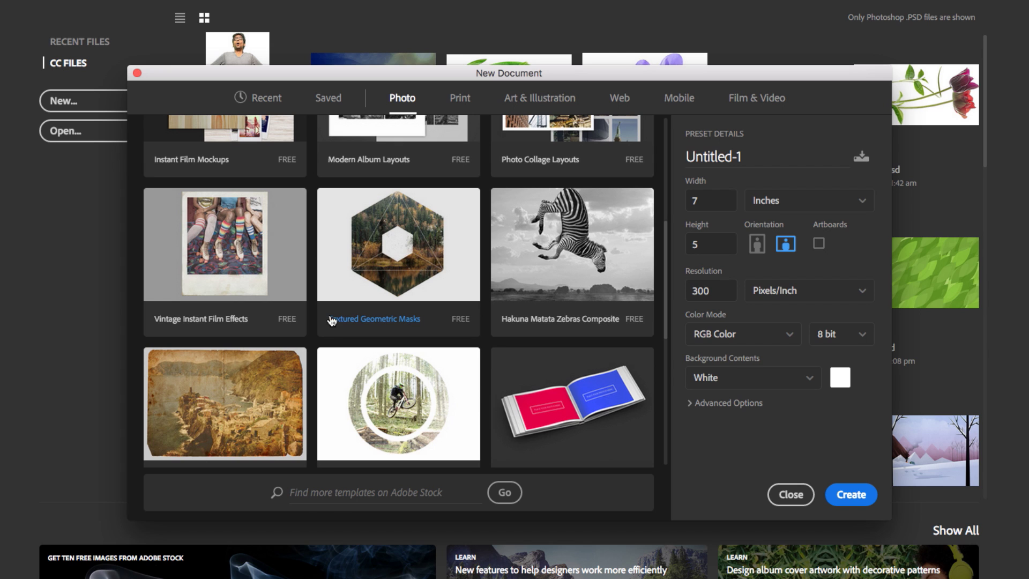
pyautogui.click(352, 303)
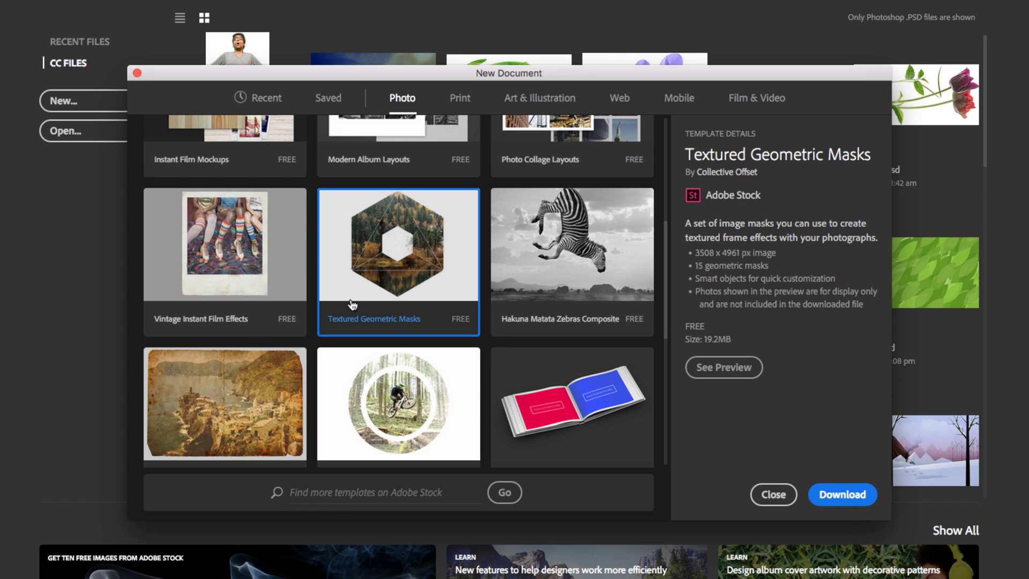
pyautogui.click(711, 369)
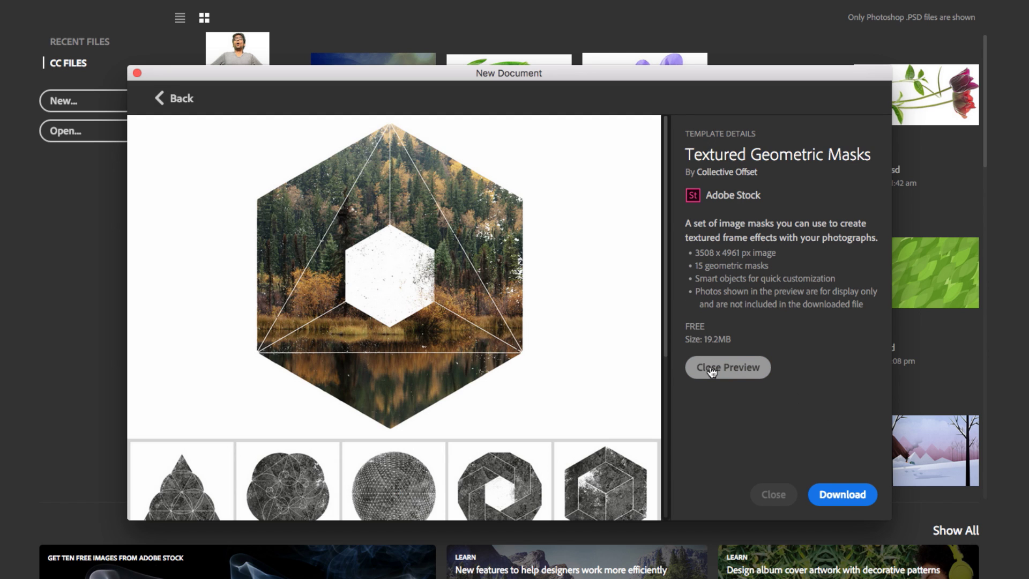
# Download the Textured Geometric Masks template and toggle the visibility of Masks 13–15
pyautogui.click(841, 495)
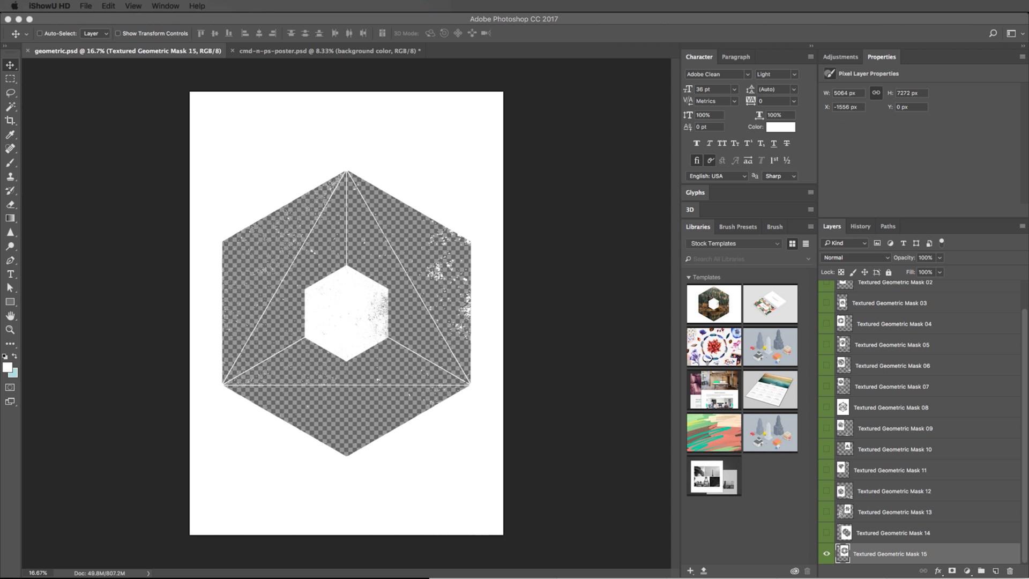
pyautogui.click(557, 531)
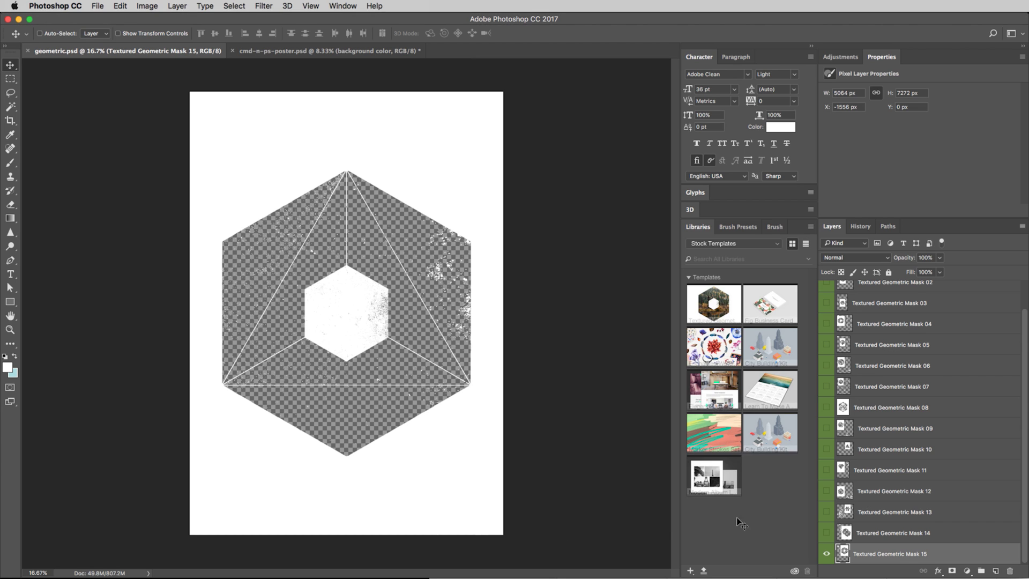
pyautogui.click(826, 534)
pyautogui.keyDown('alt'); pyautogui.click(826, 532); pyautogui.keyUp('alt')
pyautogui.click(827, 532)
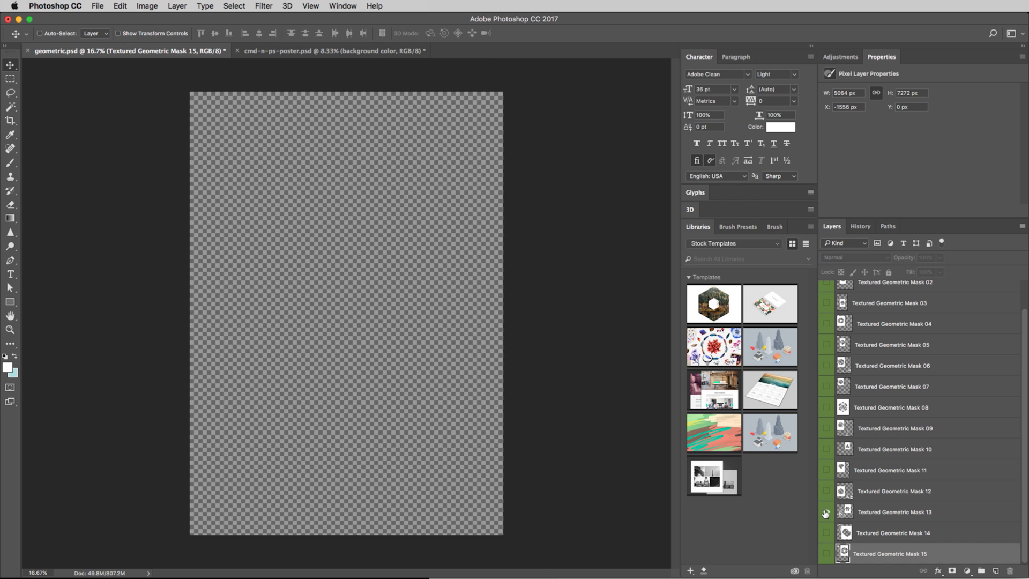
pyautogui.click(826, 511)
# Toggle Masks 04–08 and other mask layers on and off to compare designs
pyautogui.keyDown('alt'); pyautogui.click(827, 324); pyautogui.keyUp('alt')
pyautogui.click(826, 324)
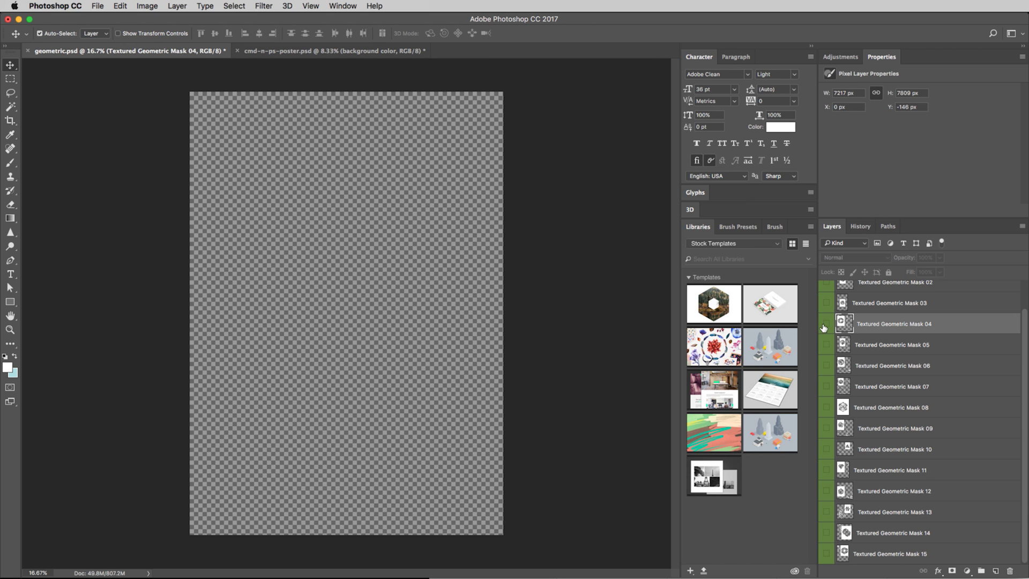
pyautogui.click(826, 324)
pyautogui.click(827, 344)
pyautogui.click(826, 366)
pyautogui.click(826, 366)
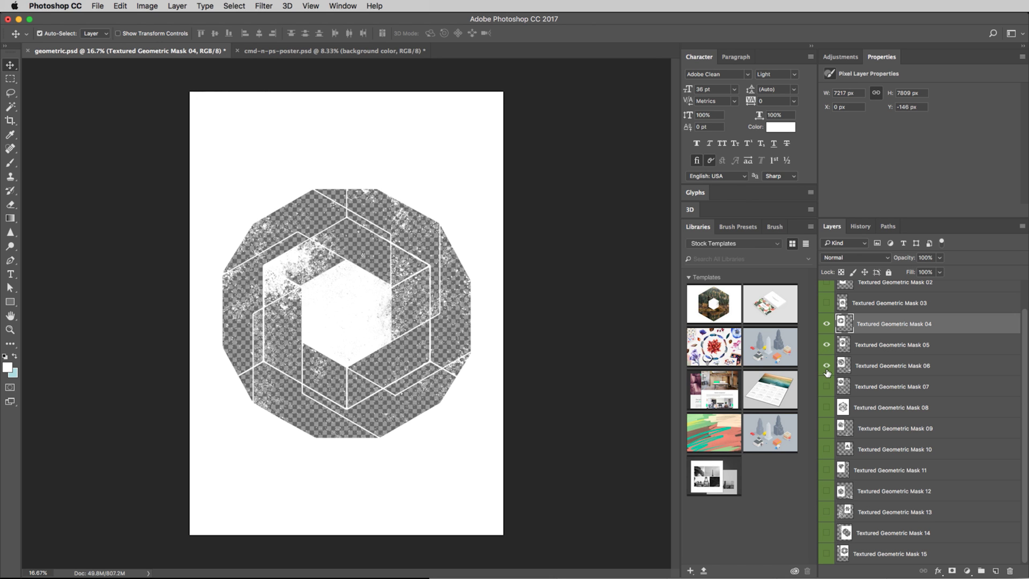
pyautogui.keyDown('alt'); pyautogui.click(826, 366); pyautogui.keyUp('alt')
pyautogui.keyDown('alt'); pyautogui.click(827, 408); pyautogui.keyUp('alt')
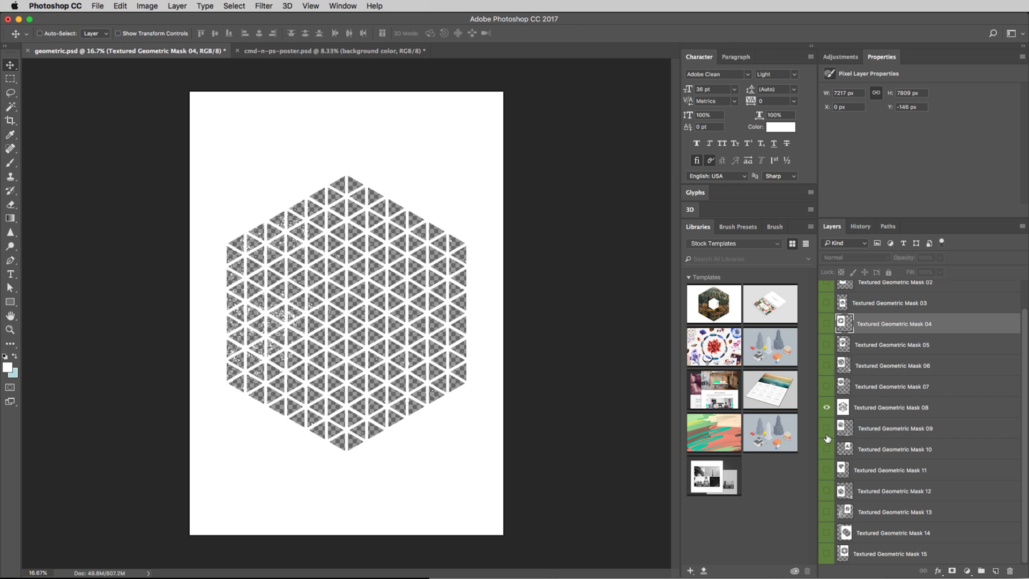
pyautogui.keyDown('alt'); pyautogui.click(826, 434); pyautogui.keyUp('alt')
pyautogui.keyDown('alt'); pyautogui.click(827, 450); pyautogui.keyUp('alt')
pyautogui.keyDown('alt'); pyautogui.click(827, 470); pyautogui.keyUp('alt')
# Solo Masks 08, 06 and 07 in turn, ending with only Mask 09 visible
pyautogui.keyDown('alt'); pyautogui.click(827, 426); pyautogui.keyUp('alt')
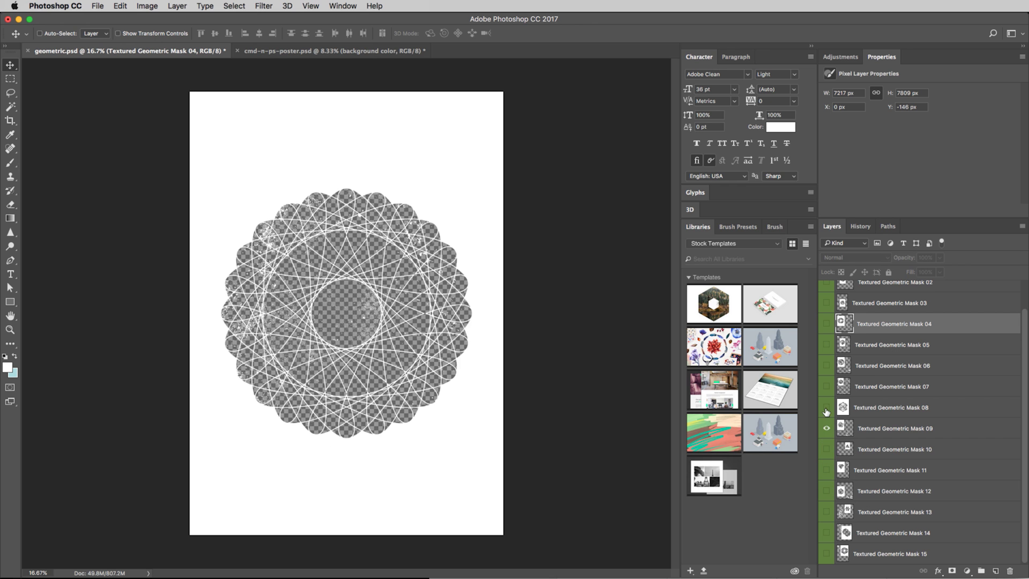
pyautogui.keyDown('alt'); pyautogui.click(827, 410); pyautogui.keyUp('alt')
pyautogui.keyDown('alt'); pyautogui.click(826, 366); pyautogui.keyUp('alt')
pyautogui.keyDown('alt'); pyautogui.click(825, 348); pyautogui.keyUp('alt')
pyautogui.keyDown('alt'); pyautogui.click(827, 369); pyautogui.keyUp('alt')
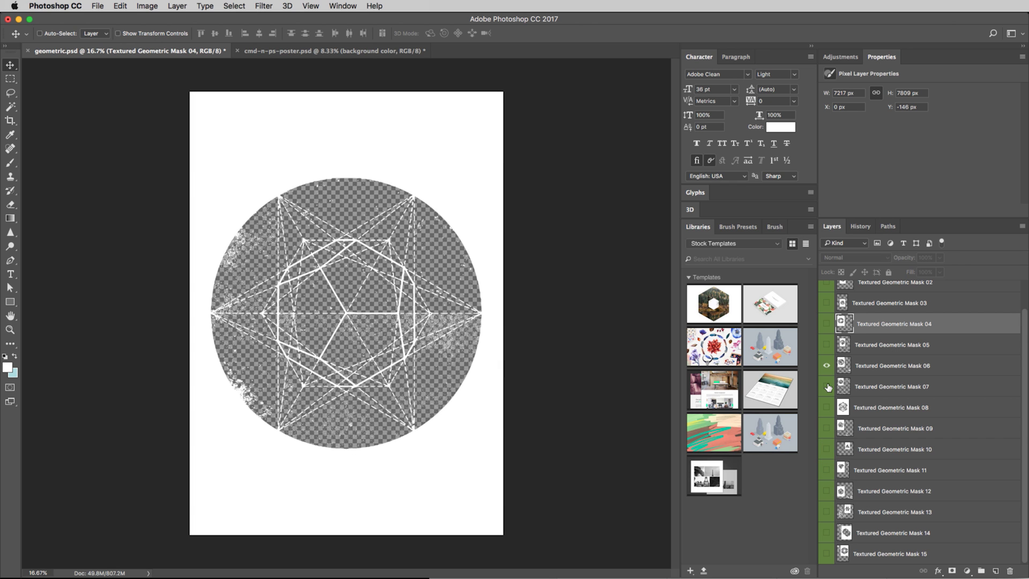
pyautogui.keyDown('alt'); pyautogui.click(828, 387); pyautogui.keyUp('alt')
pyautogui.keyDown('alt'); pyautogui.click(827, 408); pyautogui.keyUp('alt')
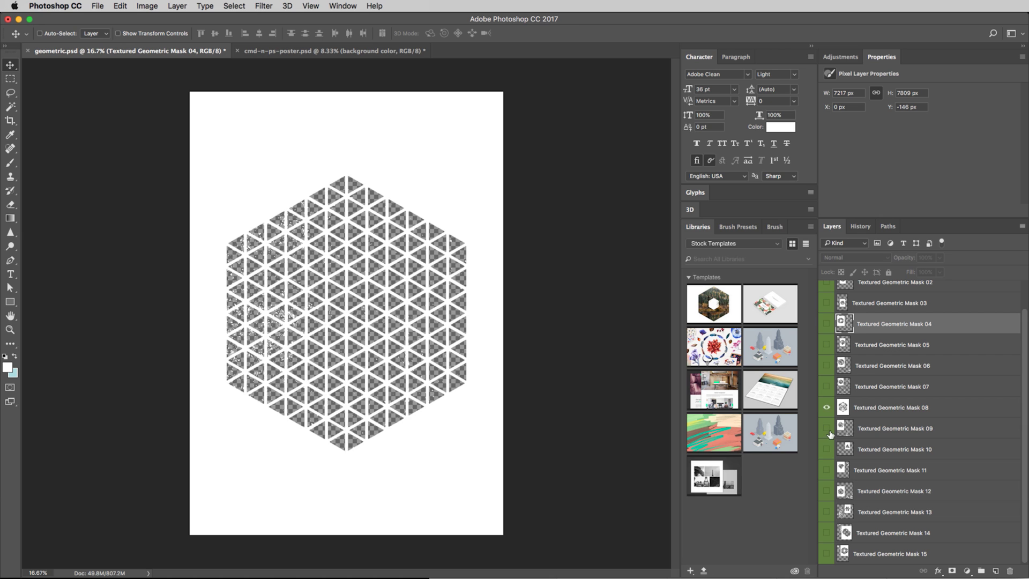
pyautogui.keyDown('alt'); pyautogui.click(829, 431); pyautogui.keyUp('alt')
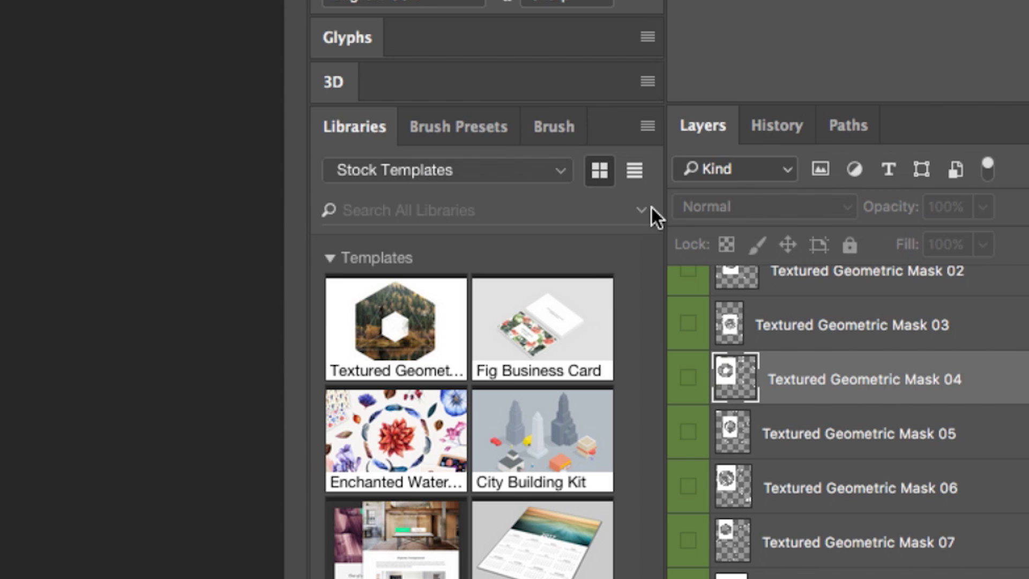
# Search Adobe Stock for 'leaves' from the Libraries panel
pyautogui.click(642, 212)
pyautogui.click(559, 249)
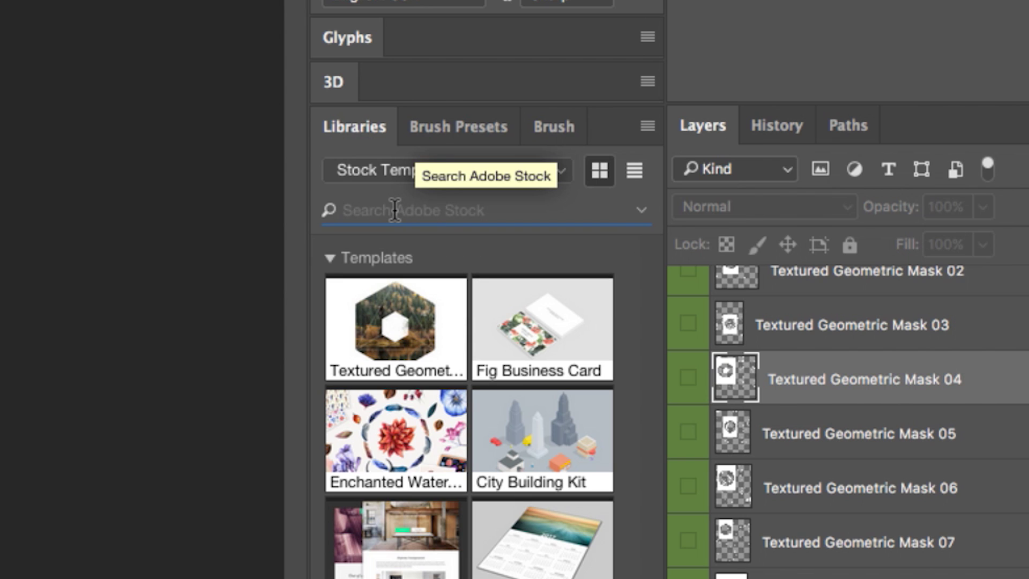
pyautogui.write('leaves')
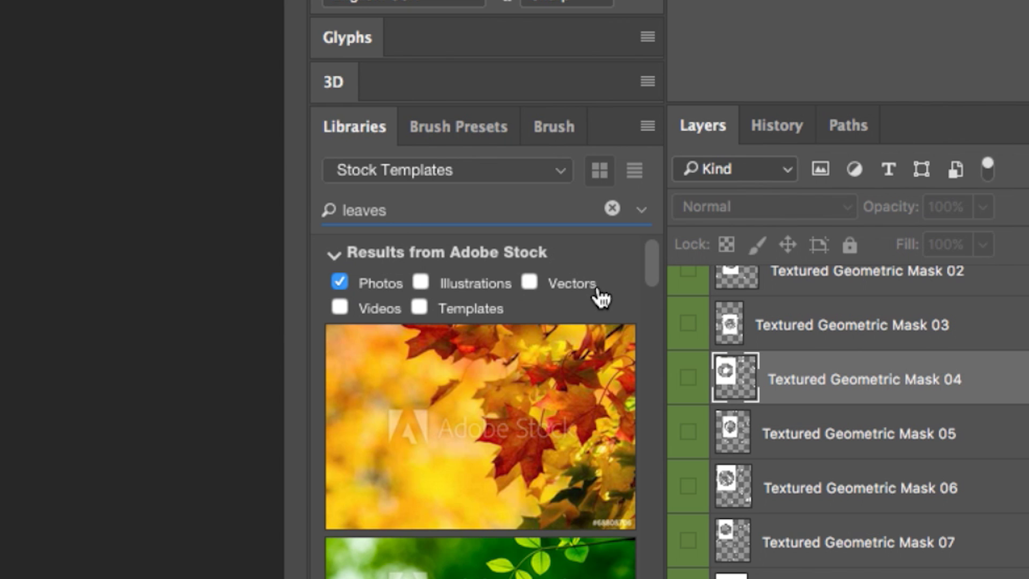
pyautogui.moveTo(392, 504)
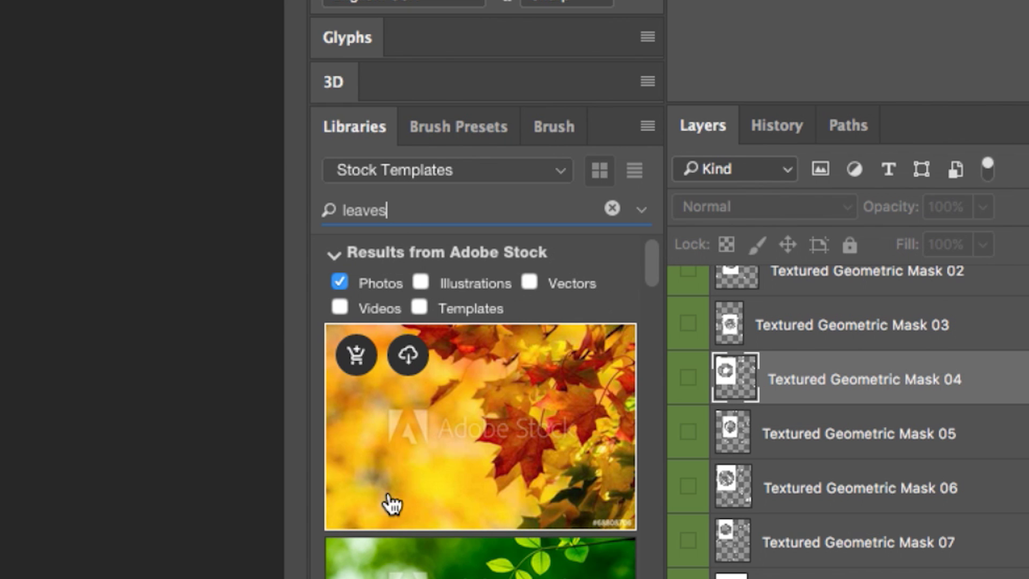
# Find photos similar to the maple leaves and save the 'autumn leaves close up background' preview
pyautogui.rightClick(464, 413)
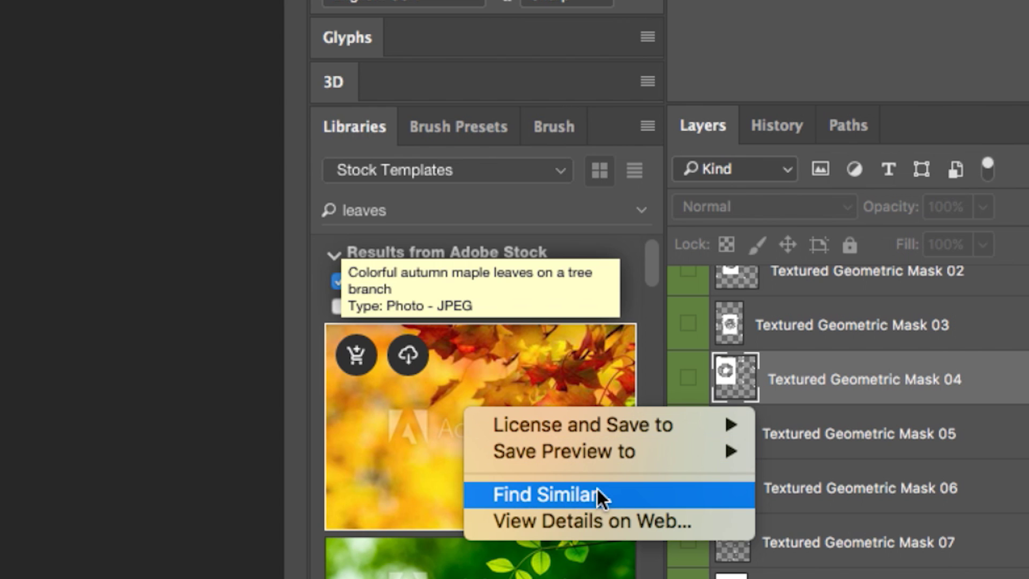
pyautogui.click(630, 495)
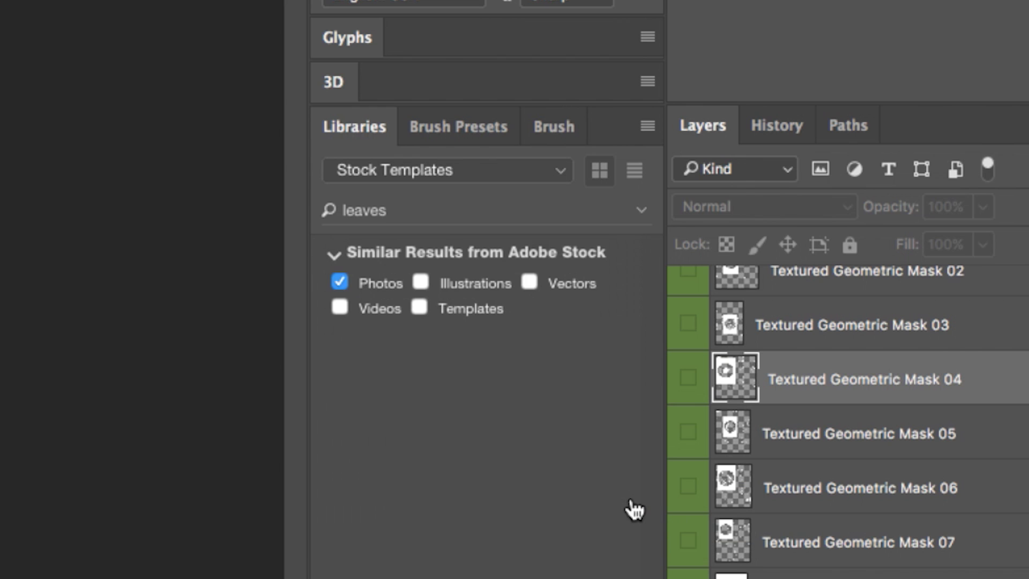
pyautogui.scroll(-5, 455, 547)
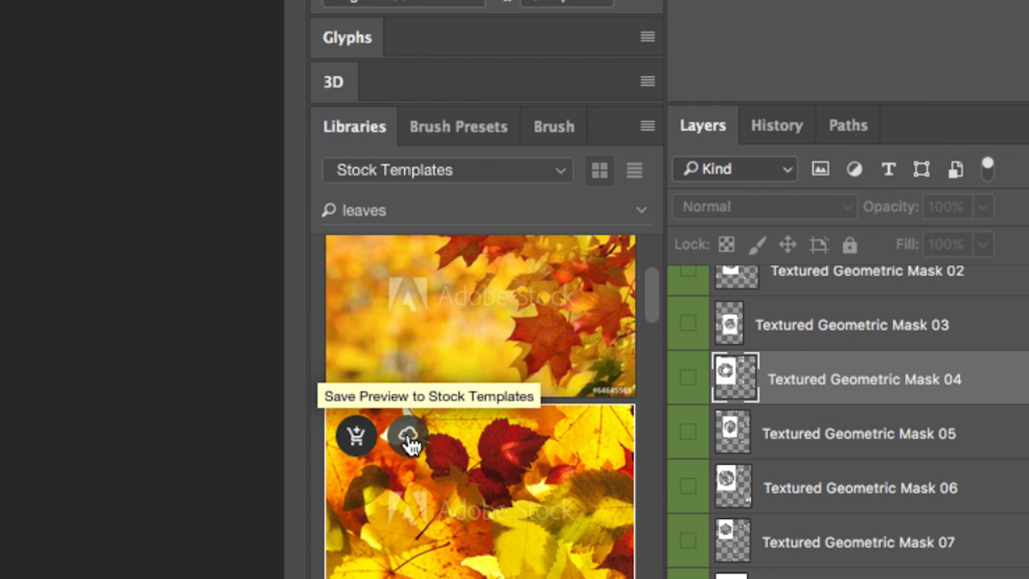
pyautogui.click(407, 436)
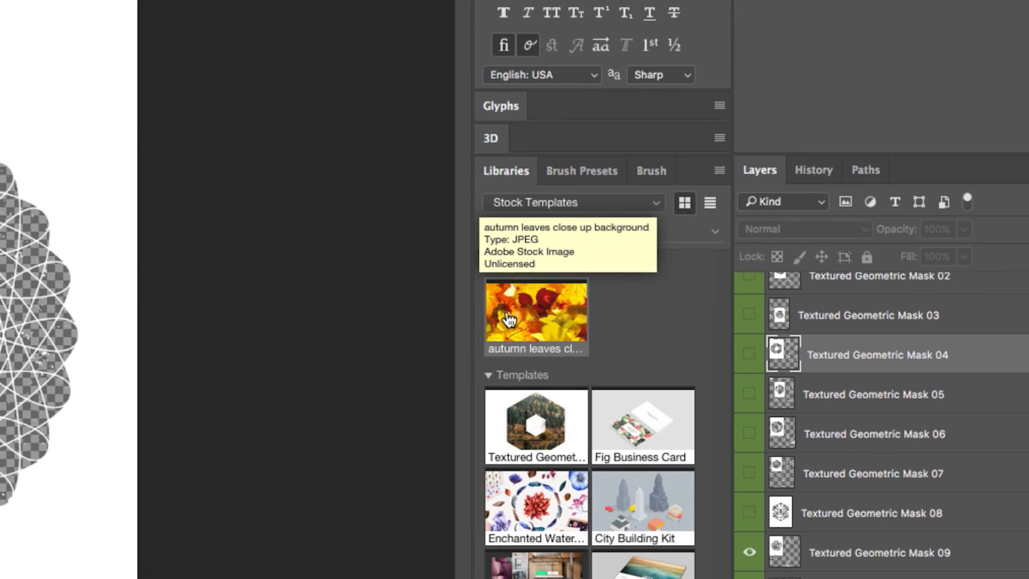
# Place the autumn leaves preview between Mask 09 and Mask 10, scaled to fill the mandala
pyautogui.moveTo(469, 322); pyautogui.dragTo(863, 500)
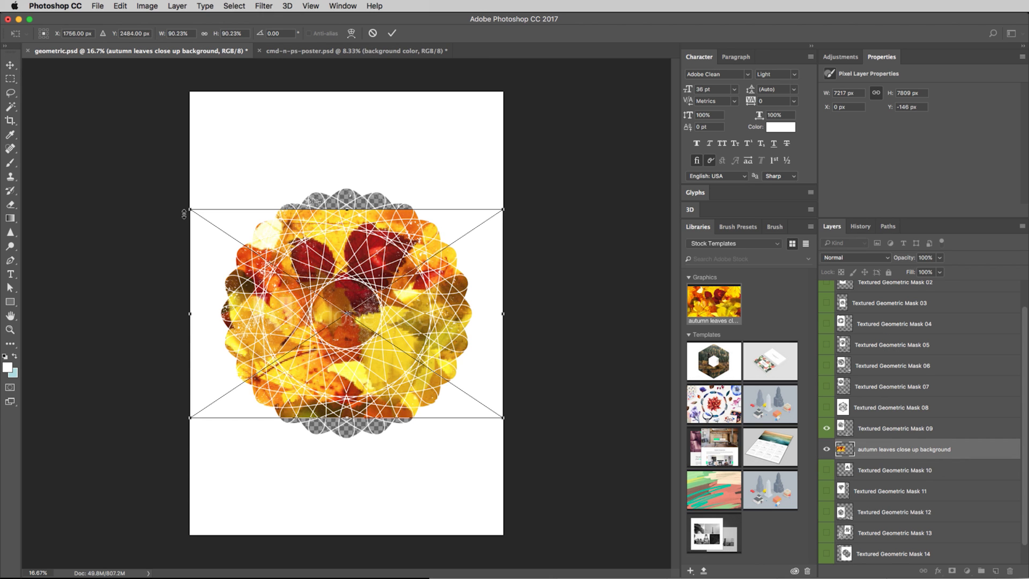
pyautogui.moveTo(184, 213); pyautogui.dragTo(145, 179)
pyautogui.moveTo(138, 416); pyautogui.dragTo(143, 453)
pyautogui.press('Return')
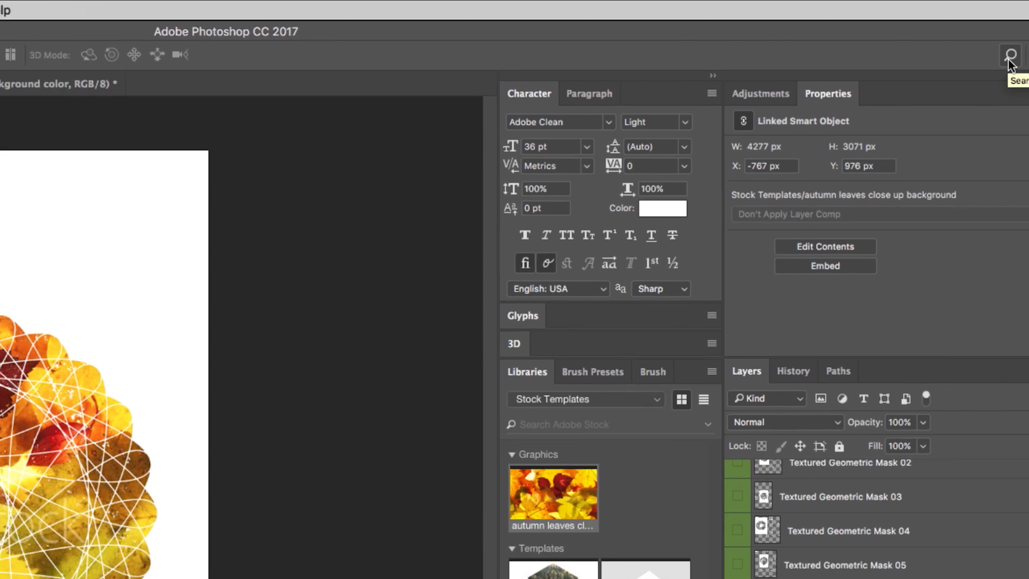
# Search 'crop', browse the Photoshop, Learn and Stock results, then activate the Crop Tool
pyautogui.click(957, 70)
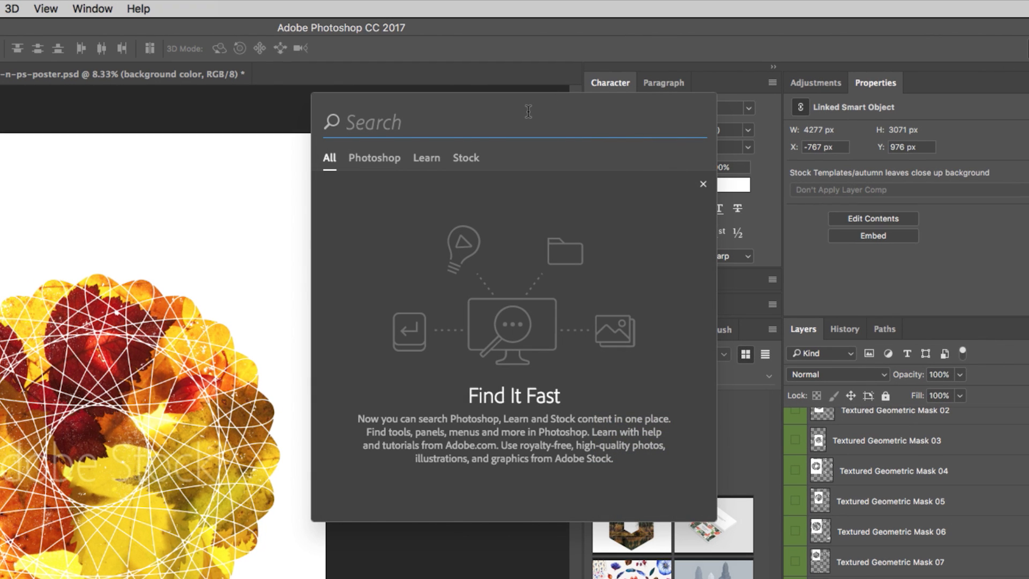
pyautogui.write('crop')
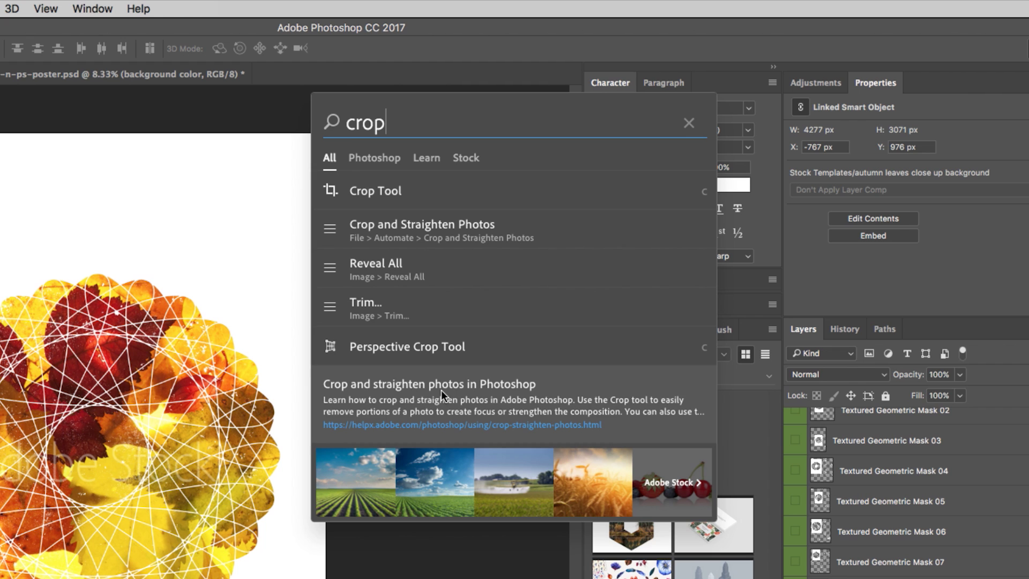
pyautogui.click(374, 159)
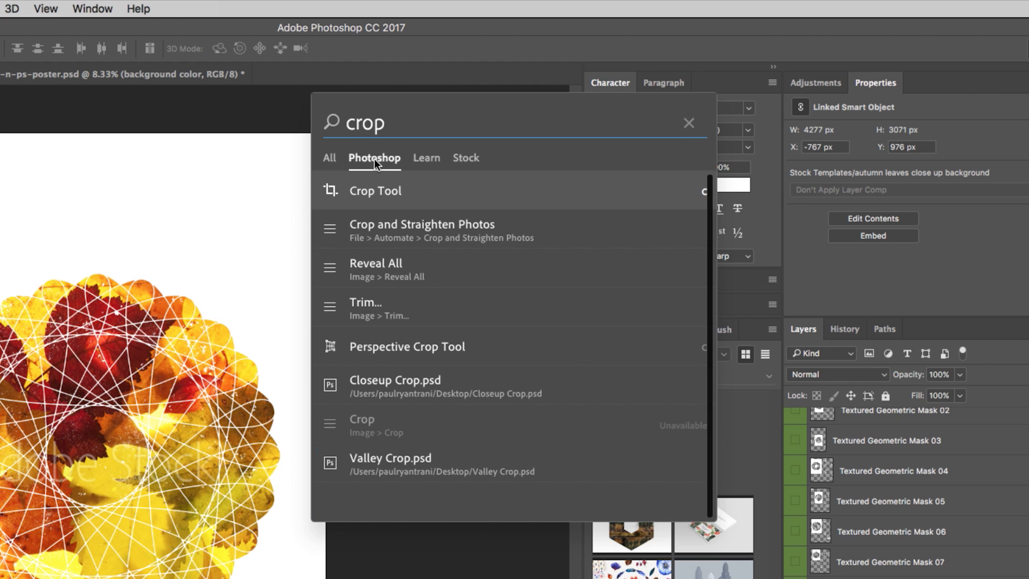
pyautogui.click(426, 159)
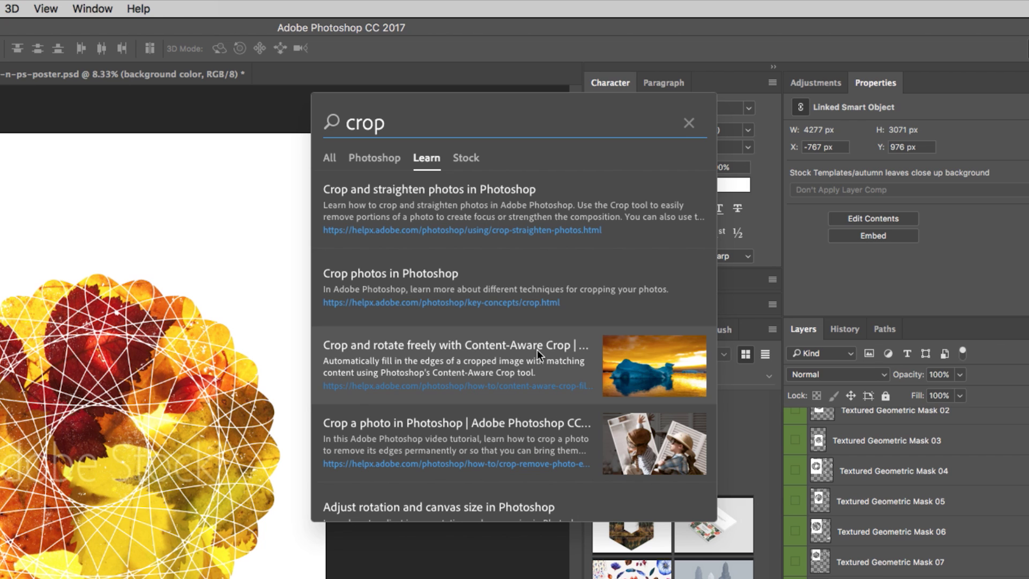
pyautogui.click(459, 159)
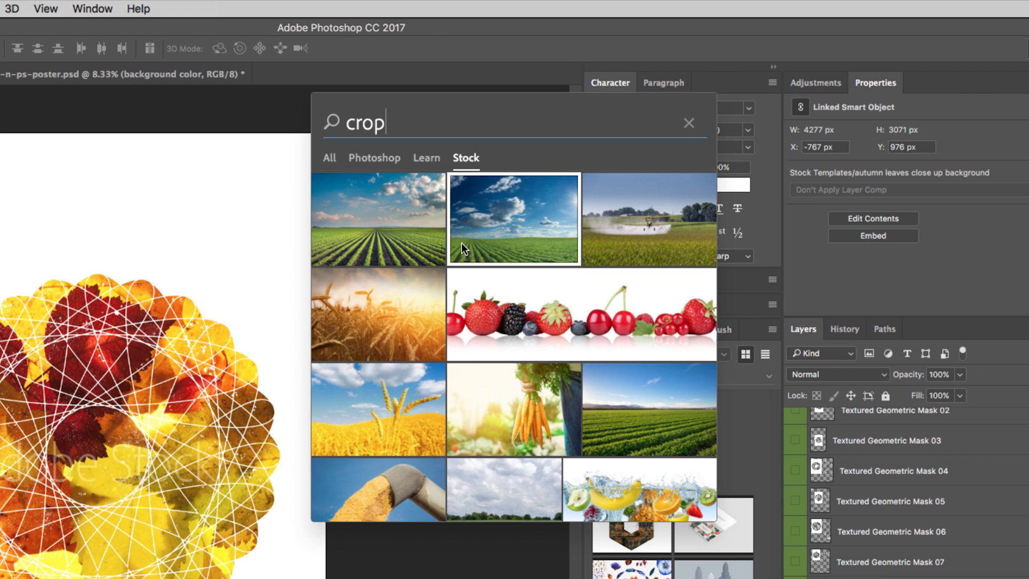
pyautogui.click(327, 160)
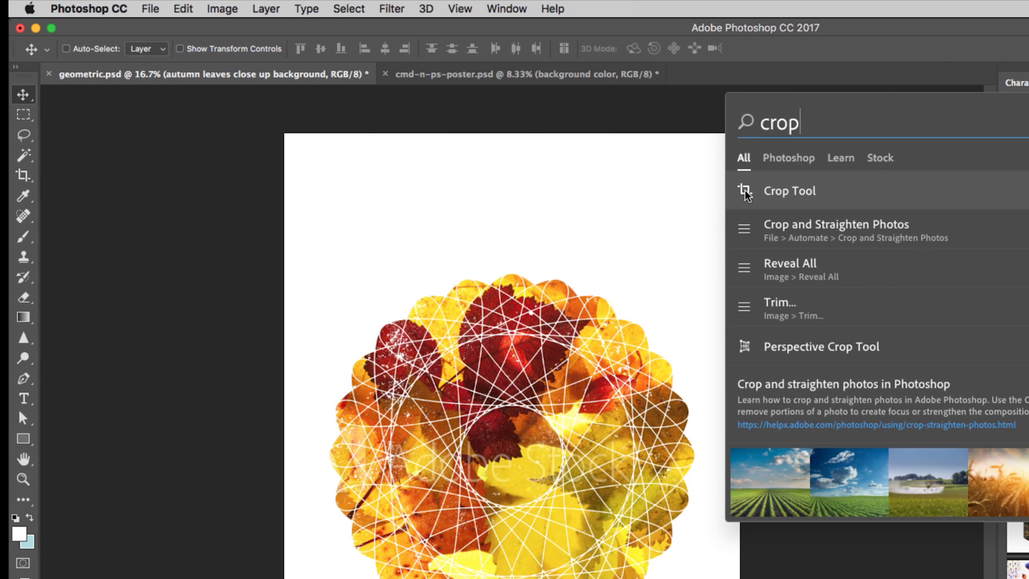
pyautogui.click(627, 192)
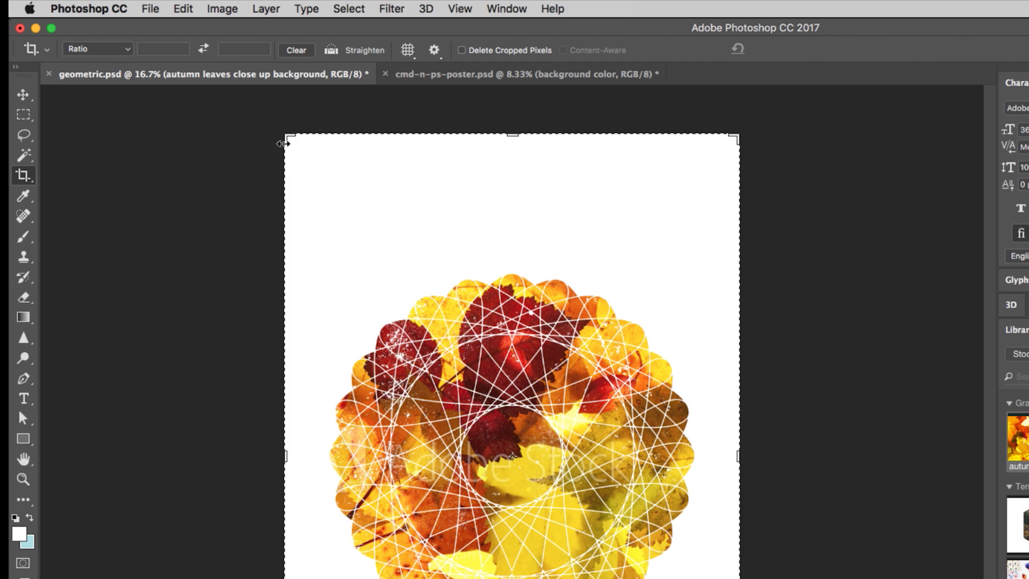
# Crop geometric.psd to a square around the leaf-filled mandala
pyautogui.moveTo(287, 138); pyautogui.dragTo(298, 190)
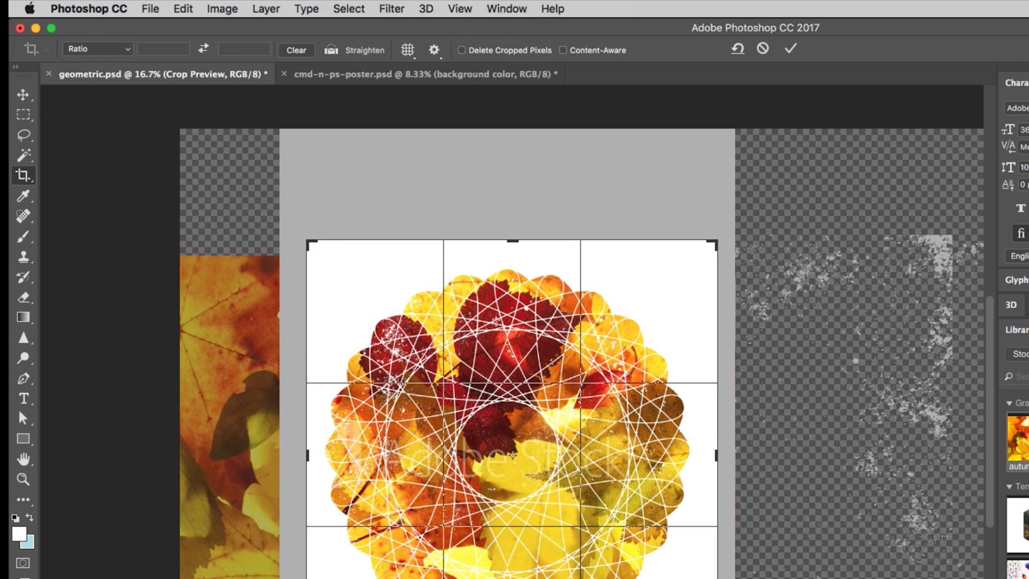
pyautogui.press('Return')
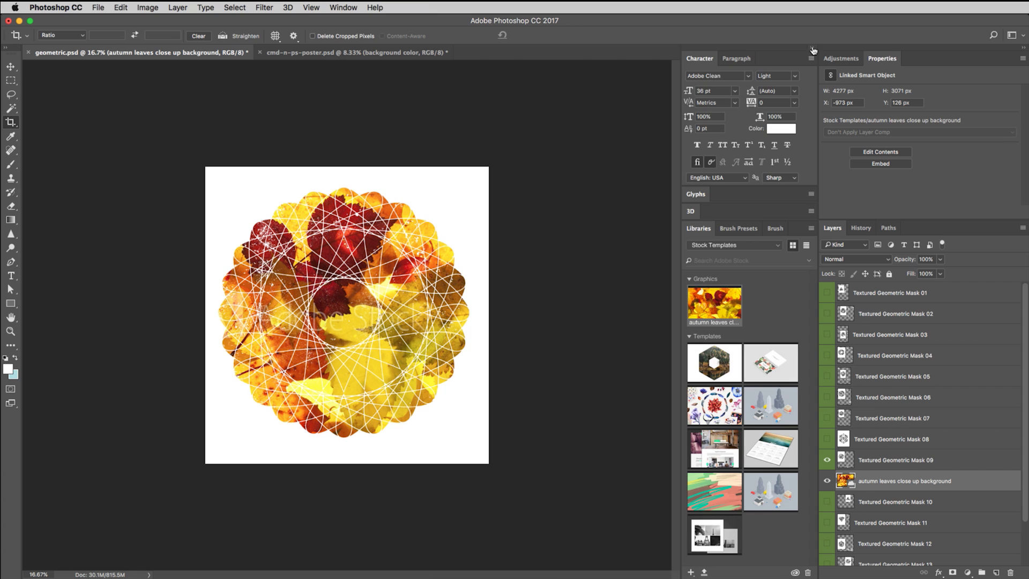
# Float the Properties panel and position the leaves layer at X 0 px, Y 0 px
pyautogui.click(812, 47)
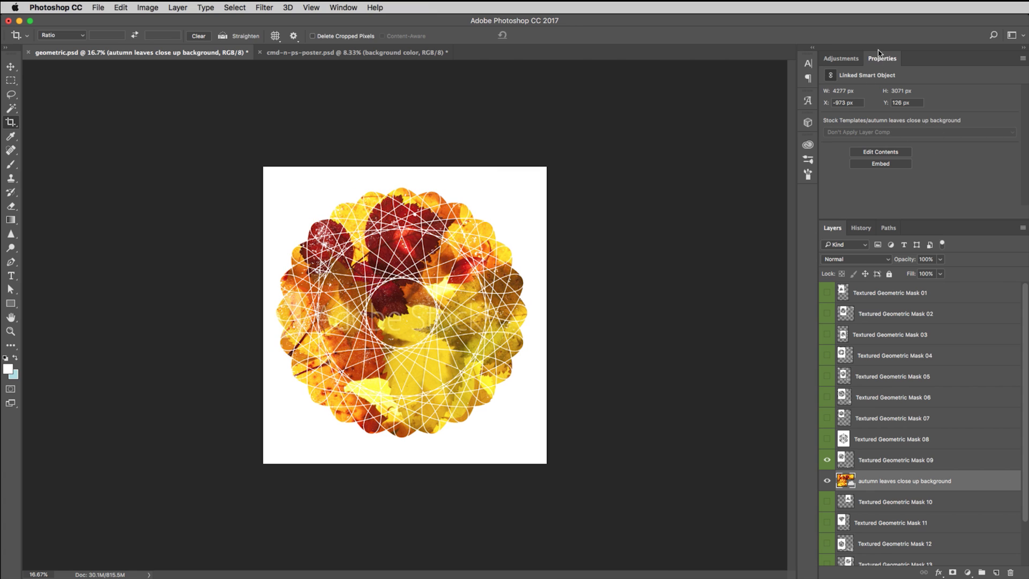
pyautogui.moveTo(880, 60); pyautogui.dragTo(632, 202)
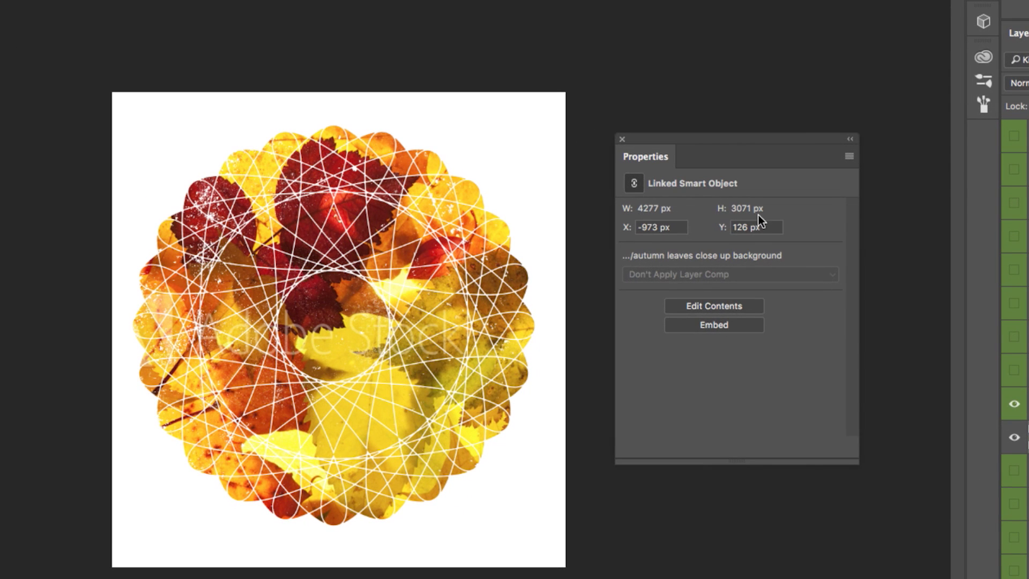
pyautogui.click(659, 227)
pyautogui.write('0')
pyautogui.press('Return')
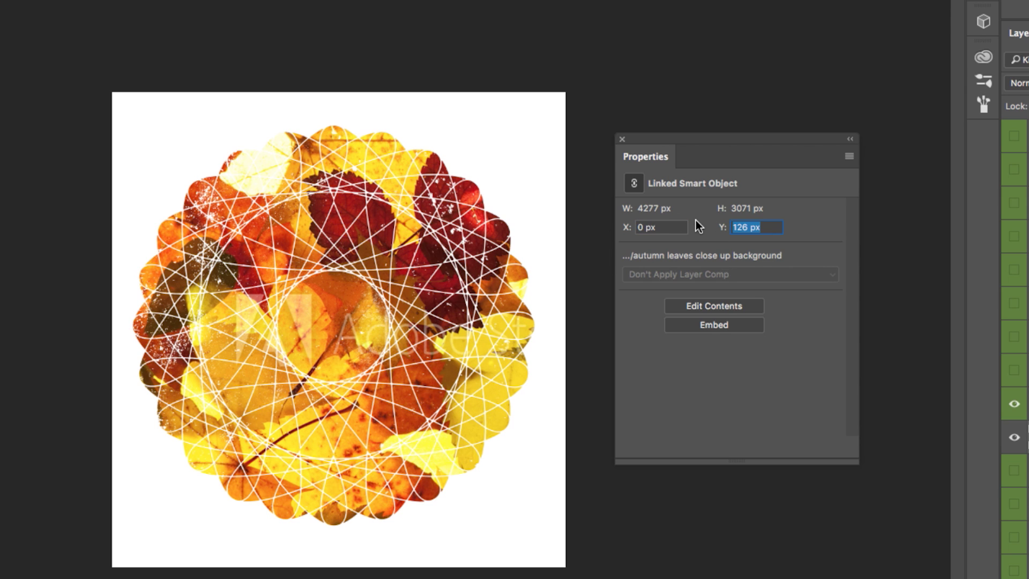
pyautogui.write('0')
pyautogui.press('Return')
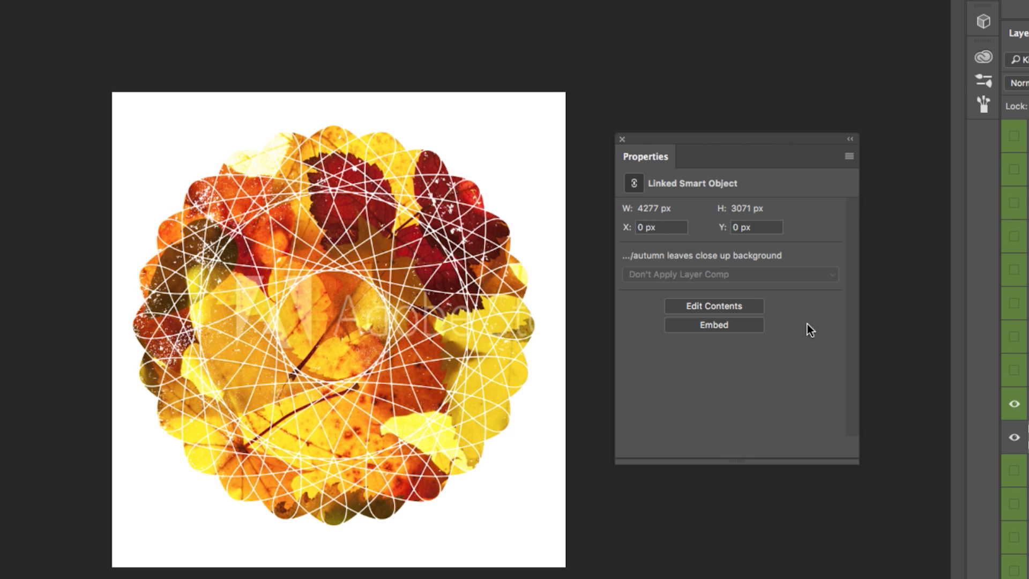
# Add a new layer and a text layer near the top-left, selecting its text
pyautogui.click(1024, 404)
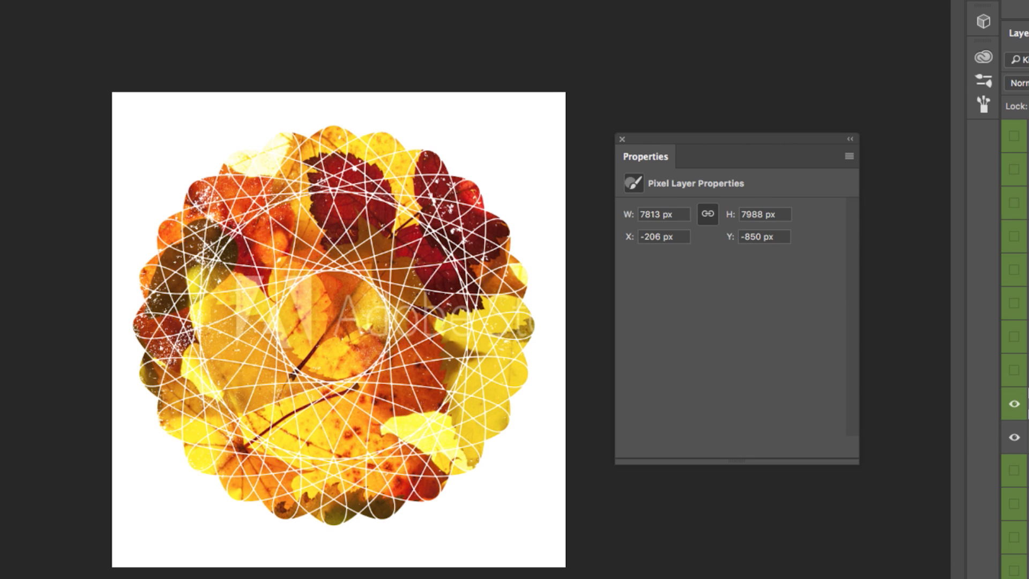
pyautogui.hotkey('ctrl', 'shift', 'alt', 'n')
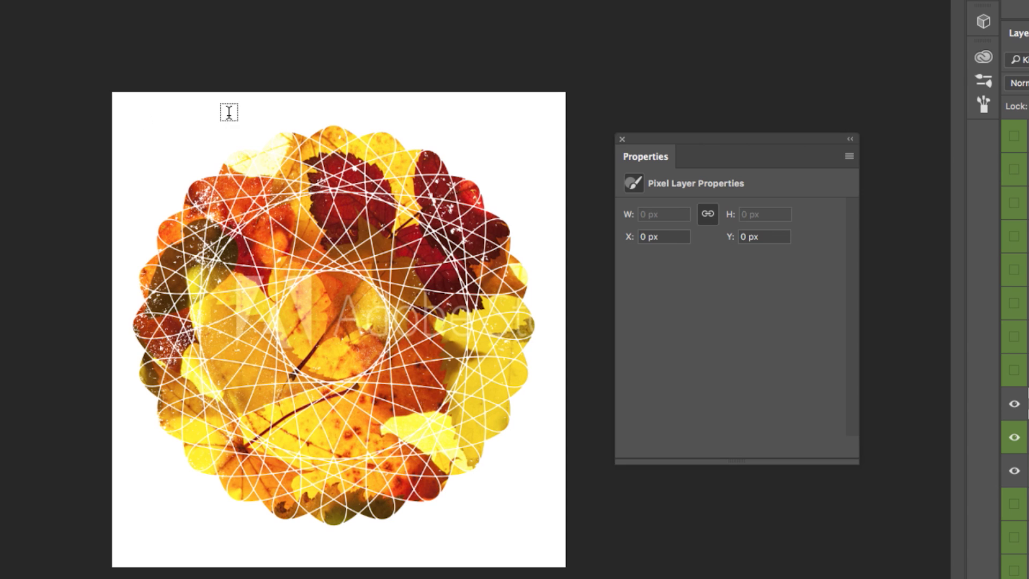
pyautogui.click(163, 128)
pyautogui.write('Au')
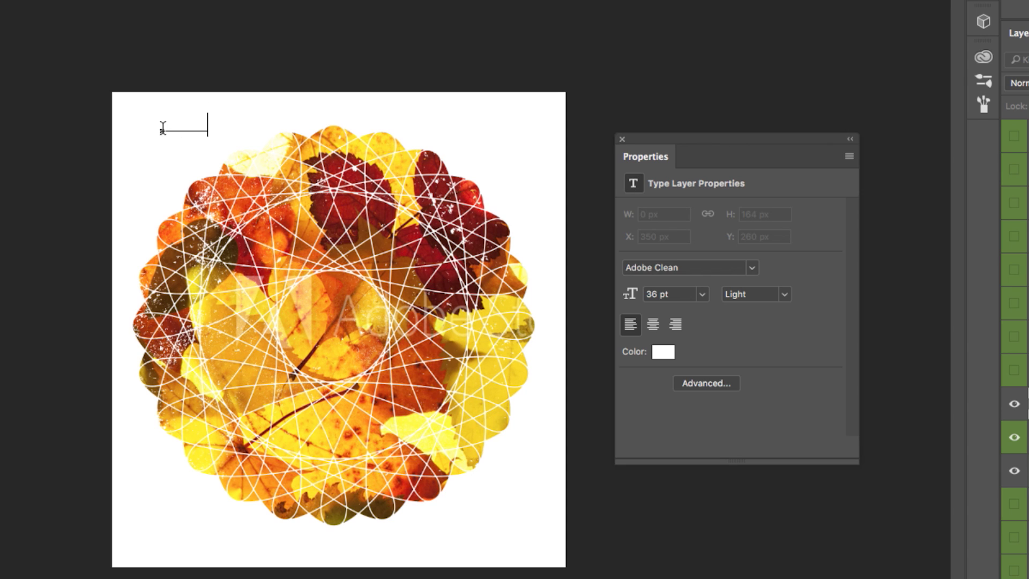
pyautogui.hotkey('ctrl', 'a')
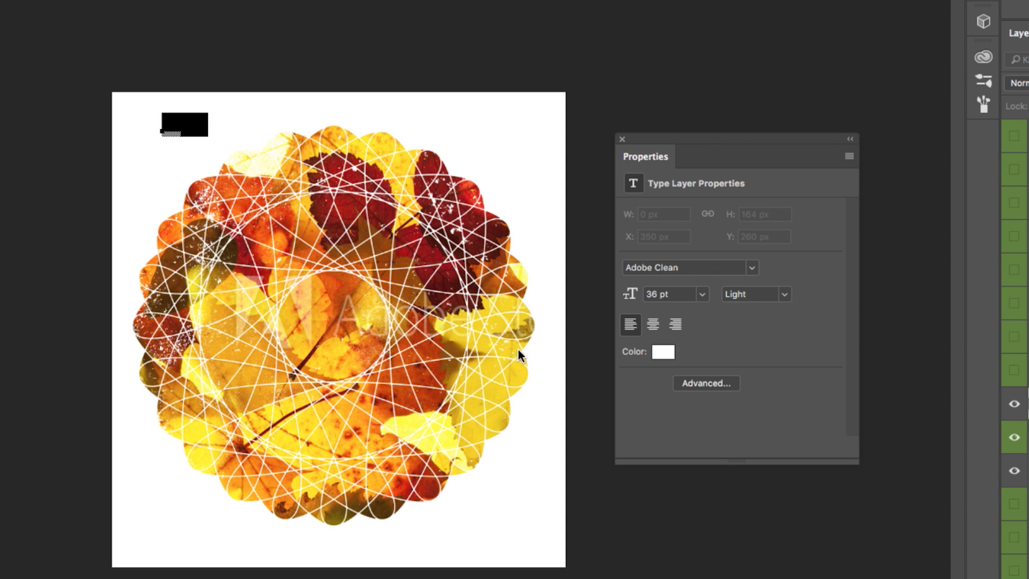
# Make the MASI text orange (ecac02) sampled from the leaves at 60 pt, then commit
pyautogui.click(663, 352)
pyautogui.click(454, 195)
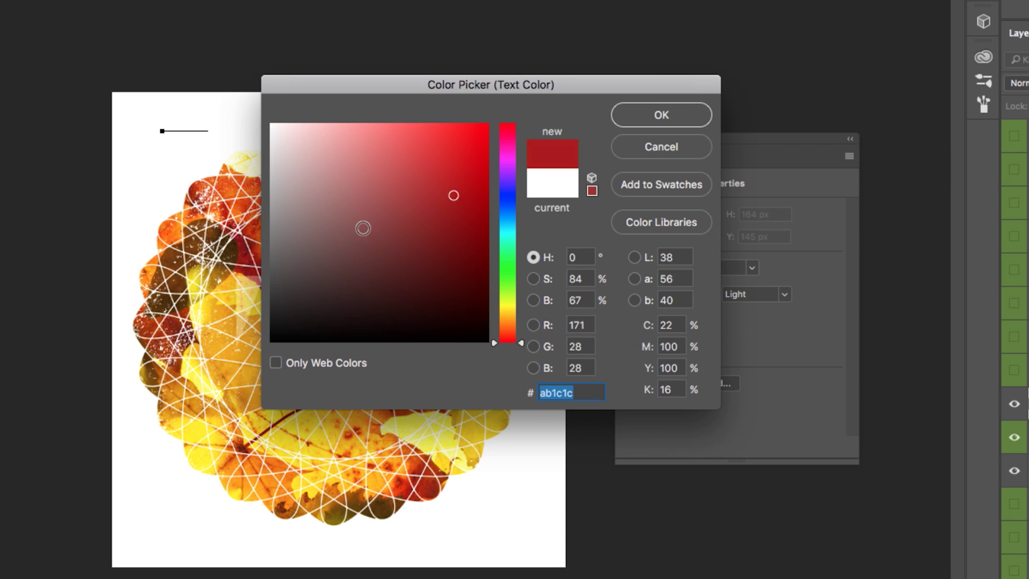
pyautogui.moveTo(363, 229); pyautogui.dragTo(321, 255)
pyautogui.click(217, 305)
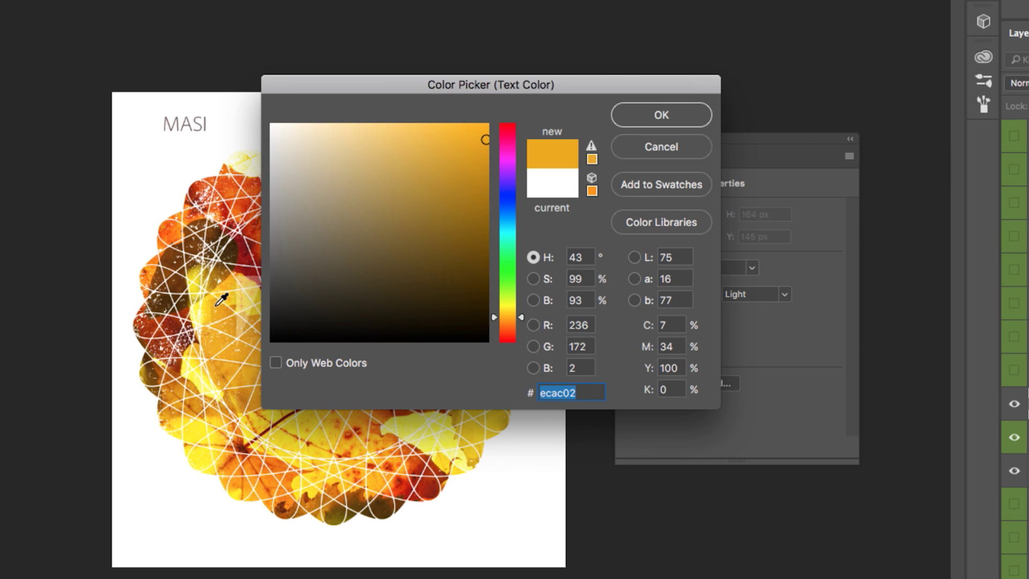
pyautogui.click(653, 118)
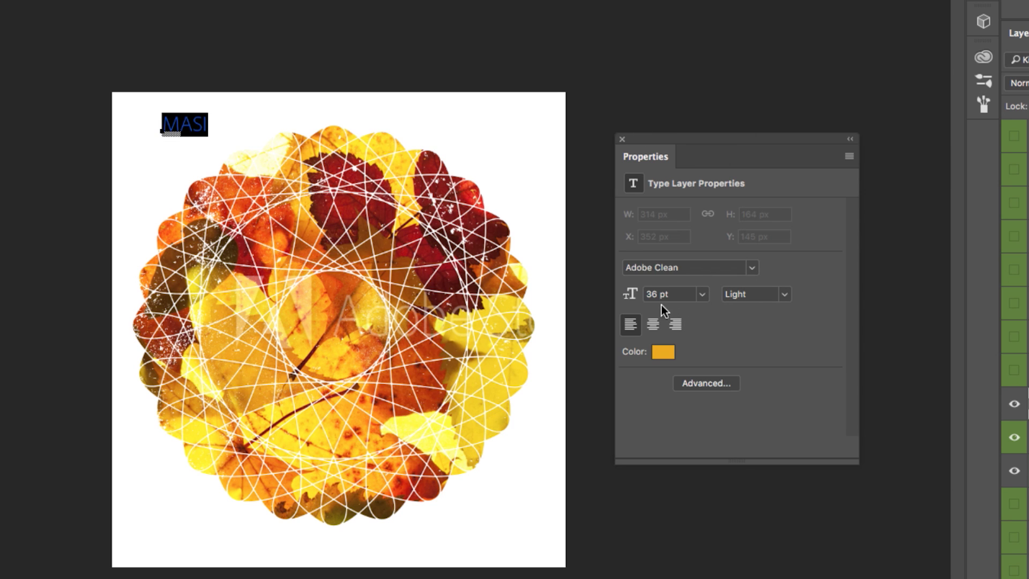
pyautogui.moveTo(631, 293); pyautogui.dragTo(653, 294)
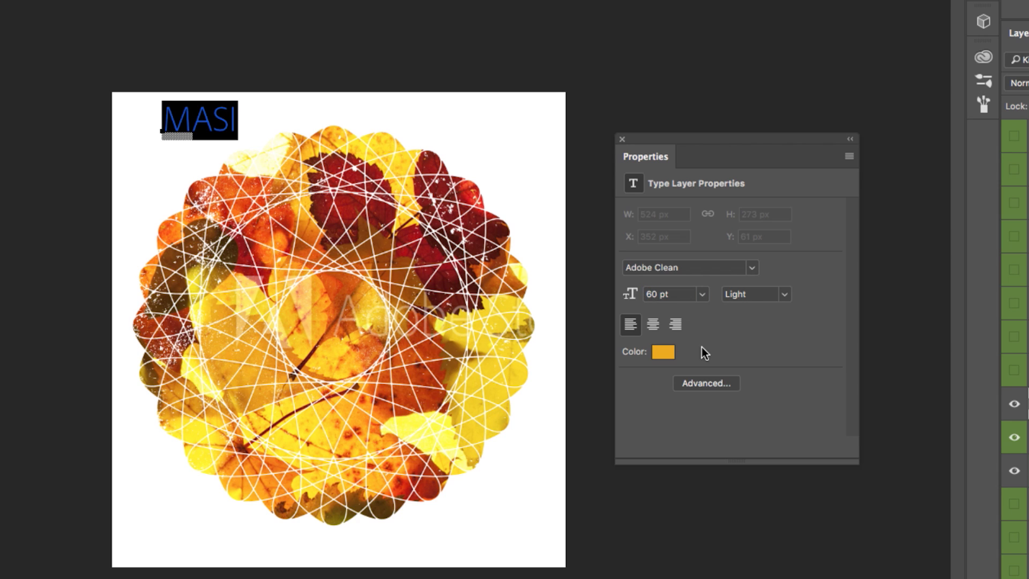
pyautogui.click(704, 384)
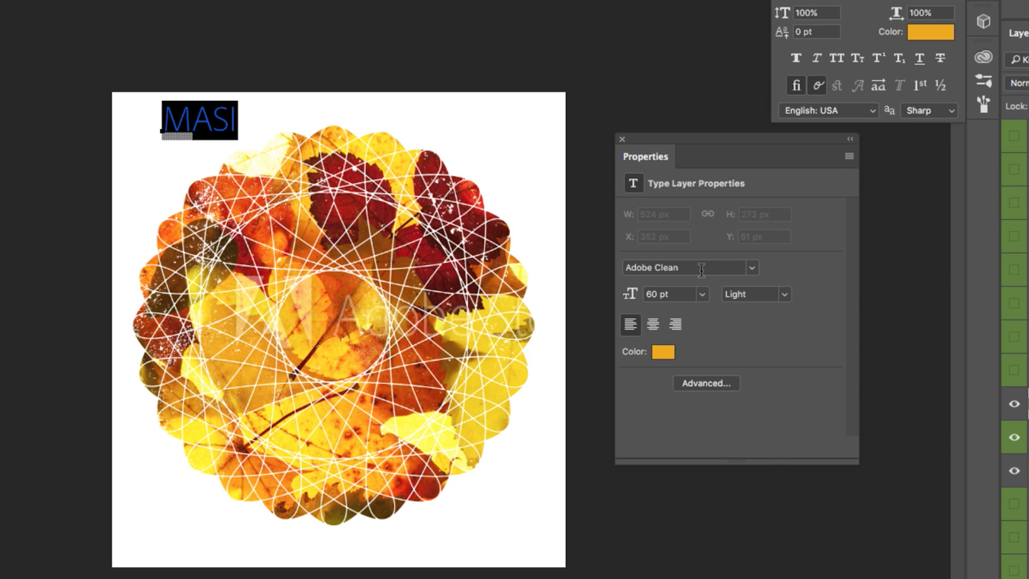
pyautogui.click(154, 191)
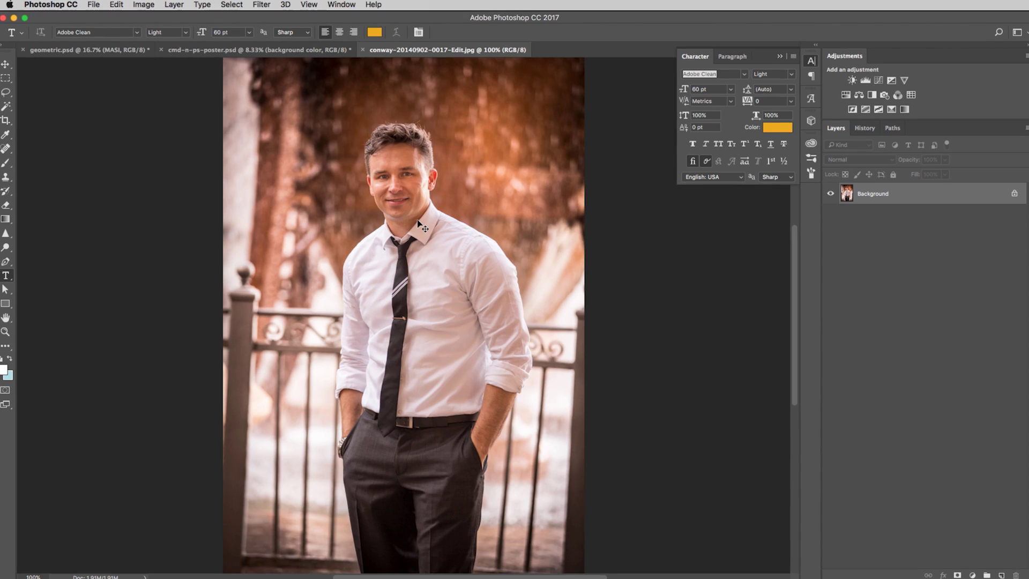
# Zoom the portrait in, pan to frame the man's face, and open the Filter menu
pyautogui.scroll(5, 344, 444)
pyautogui.moveTo(344, 444); pyautogui.dragTo(334, 408)
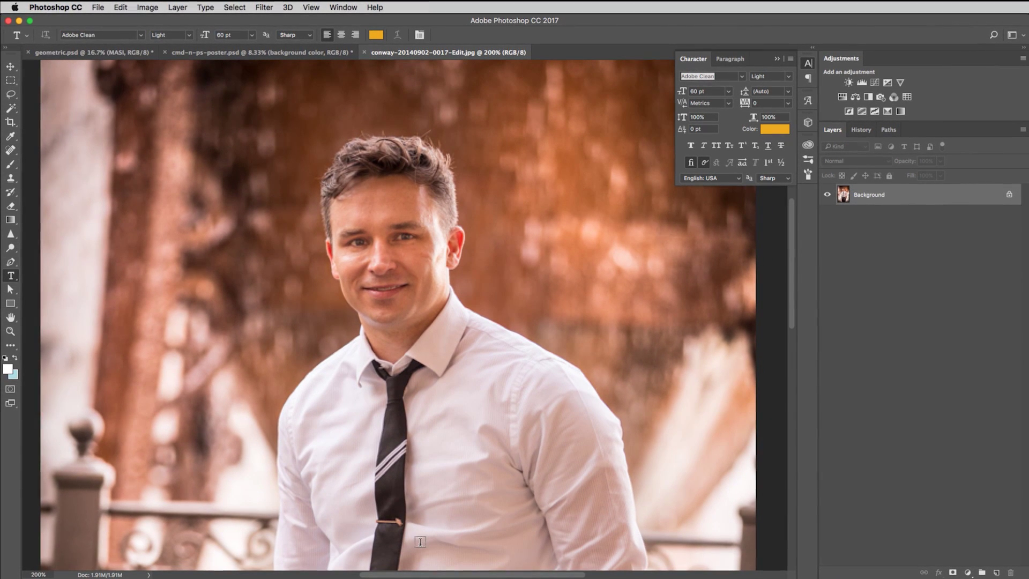
pyautogui.click(271, 9)
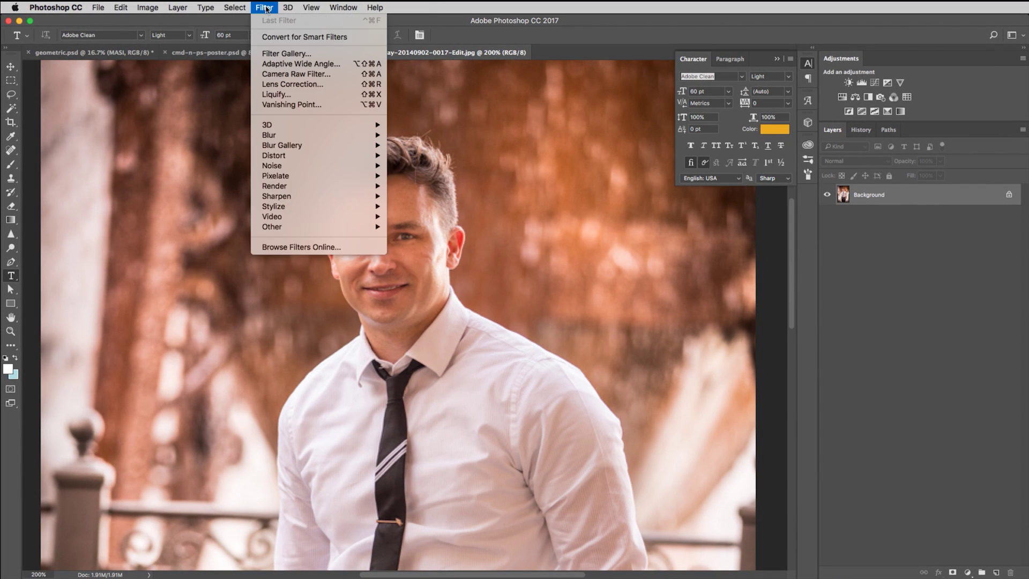
# In Liquify at 200% zoom, pull the man's jawline inward to -78
pyautogui.click(296, 95)
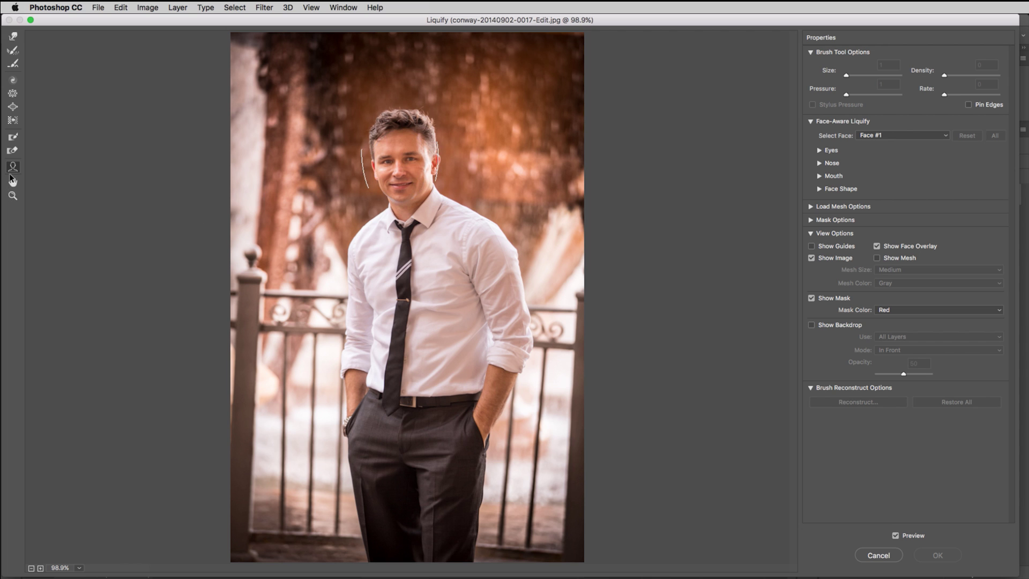
pyautogui.press('super+equal')
pyautogui.press('super+equal')
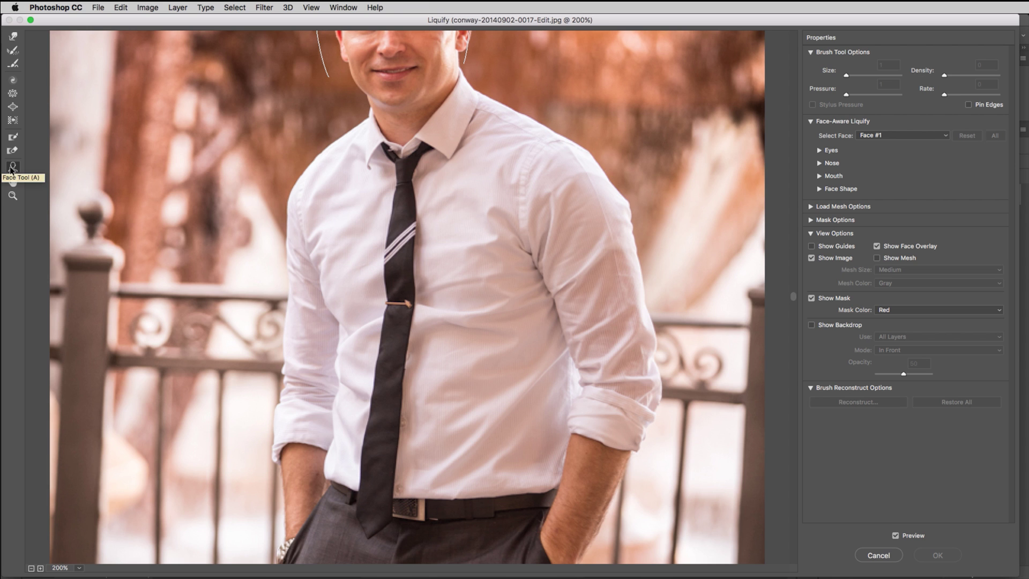
pyautogui.moveTo(283, 133); pyautogui.dragTo(272, 337)
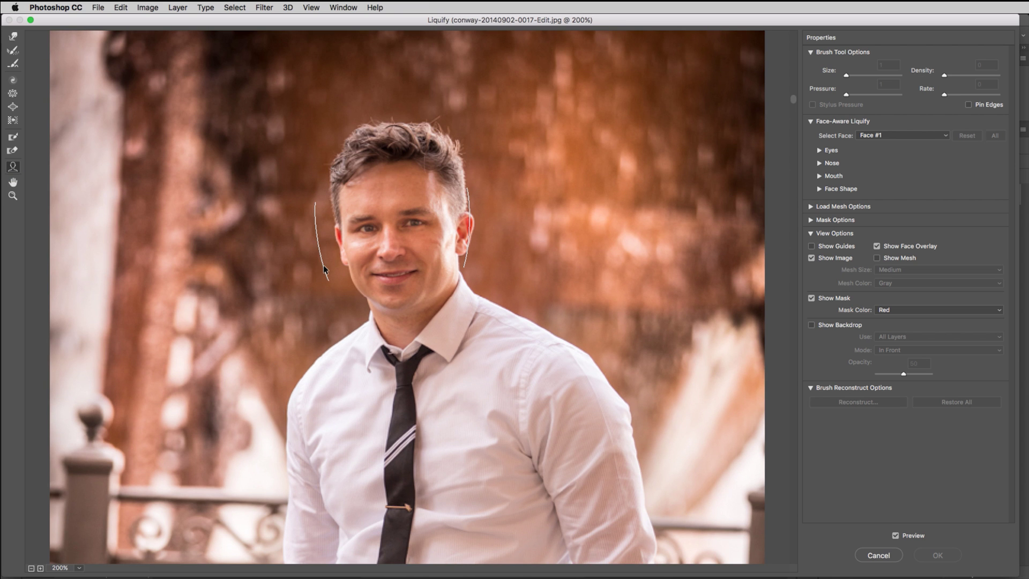
pyautogui.moveTo(367, 287)
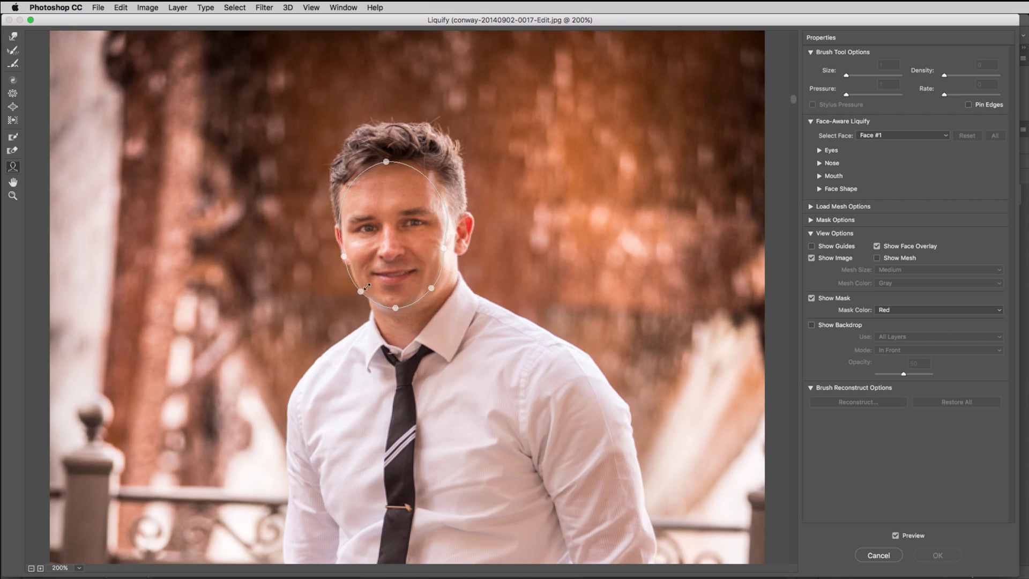
pyautogui.moveTo(367, 287); pyautogui.dragTo(382, 272)
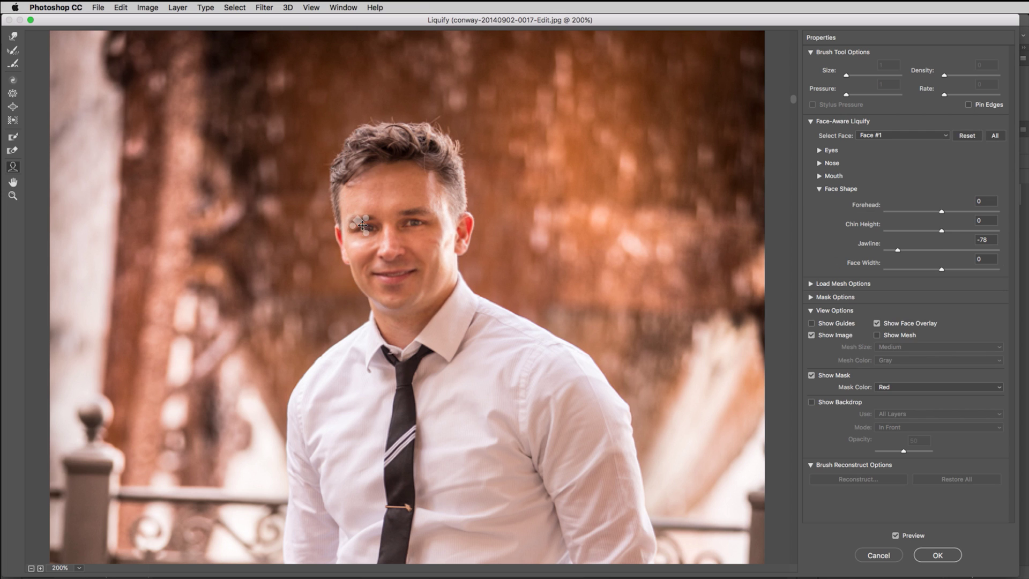
# Narrow the eye widths to -100 and -37
pyautogui.moveTo(355, 225); pyautogui.dragTo(361, 228)
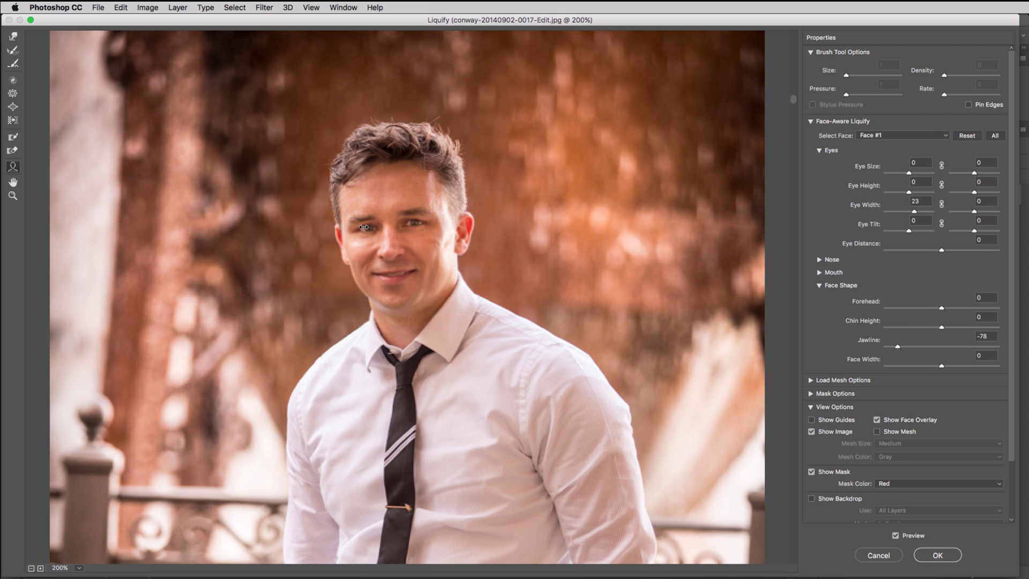
pyautogui.moveTo(435, 221); pyautogui.dragTo(427, 220)
pyautogui.moveTo(424, 221); pyautogui.dragTo(420, 221)
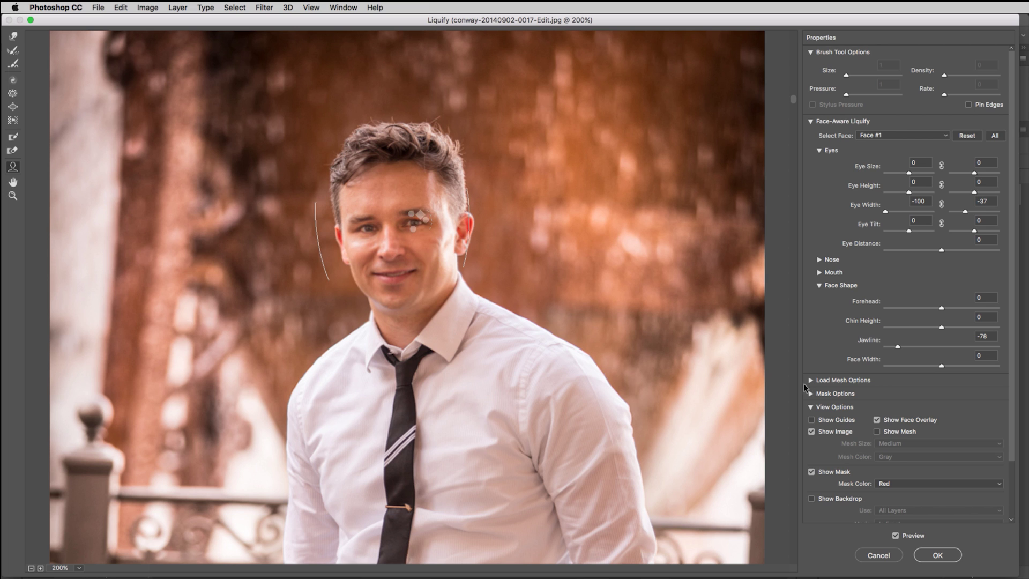
pyautogui.scroll(-3, 837, 375)
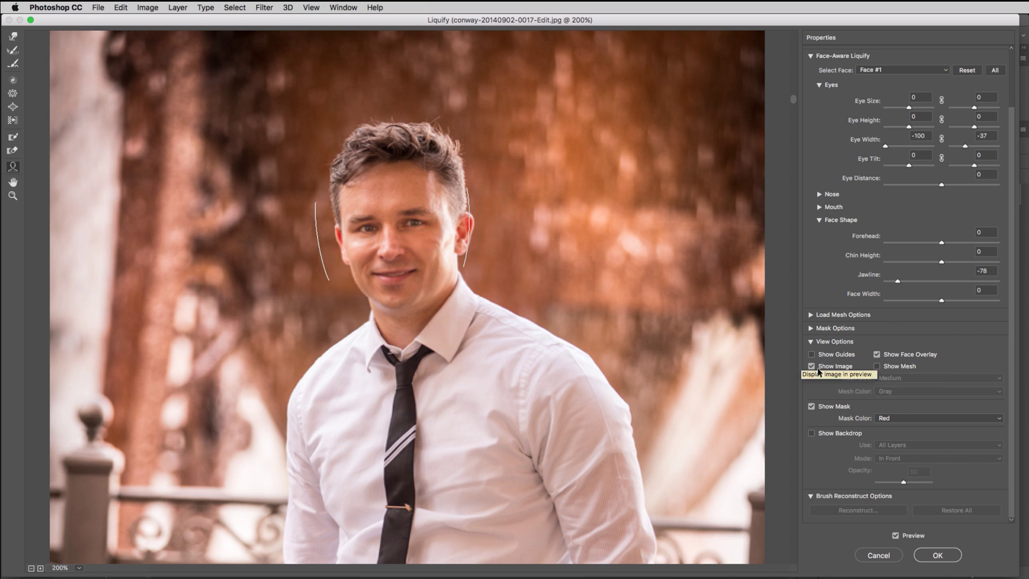
# Hide the face overlay and apply the Liquify changes to the portrait
pyautogui.click(877, 354)
pyautogui.click(877, 355)
pyautogui.click(876, 354)
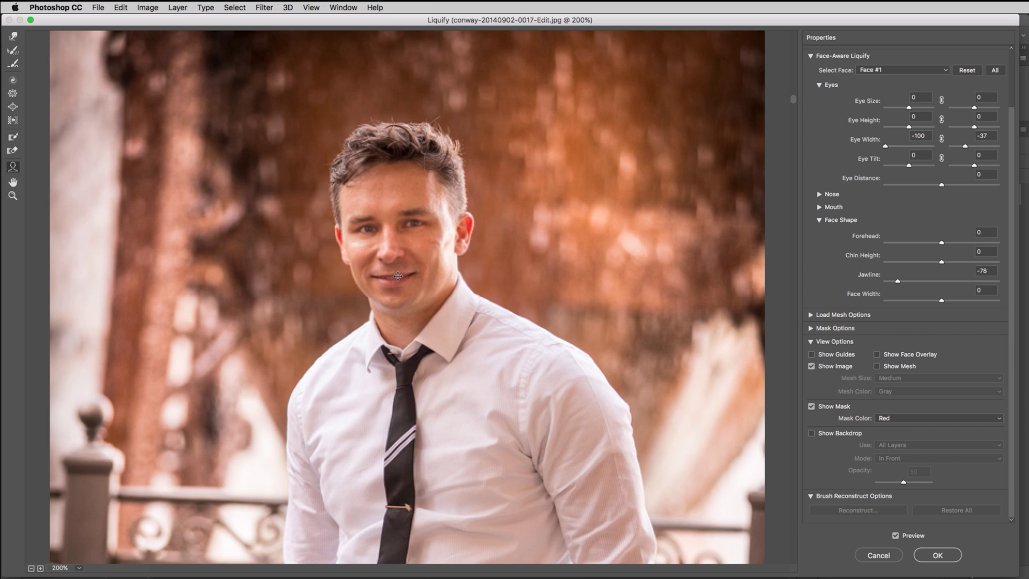
pyautogui.click(939, 556)
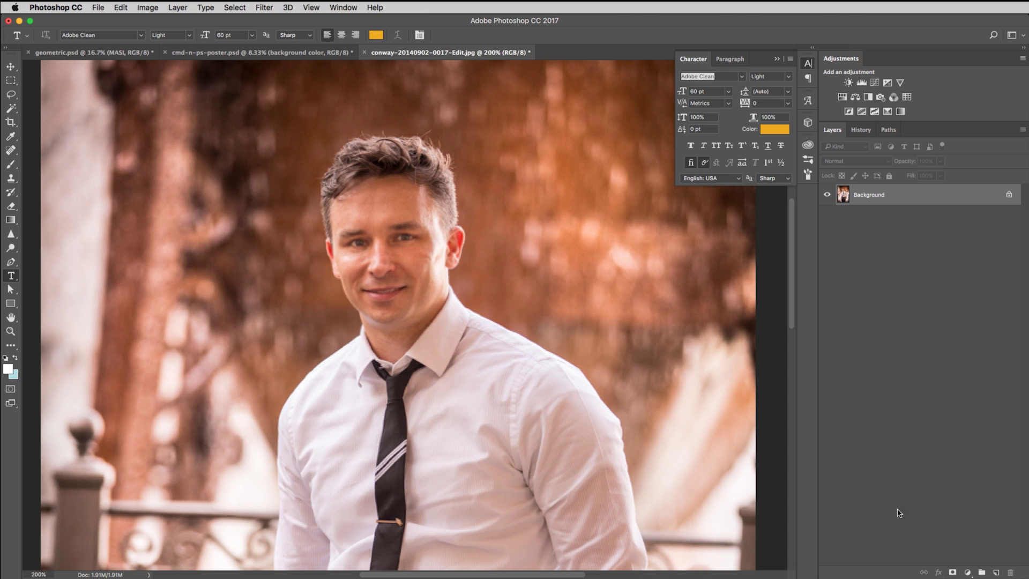
# Quick-select the man, add a layer mask hiding the background, and open Select and Mask
pyautogui.click(7, 111)
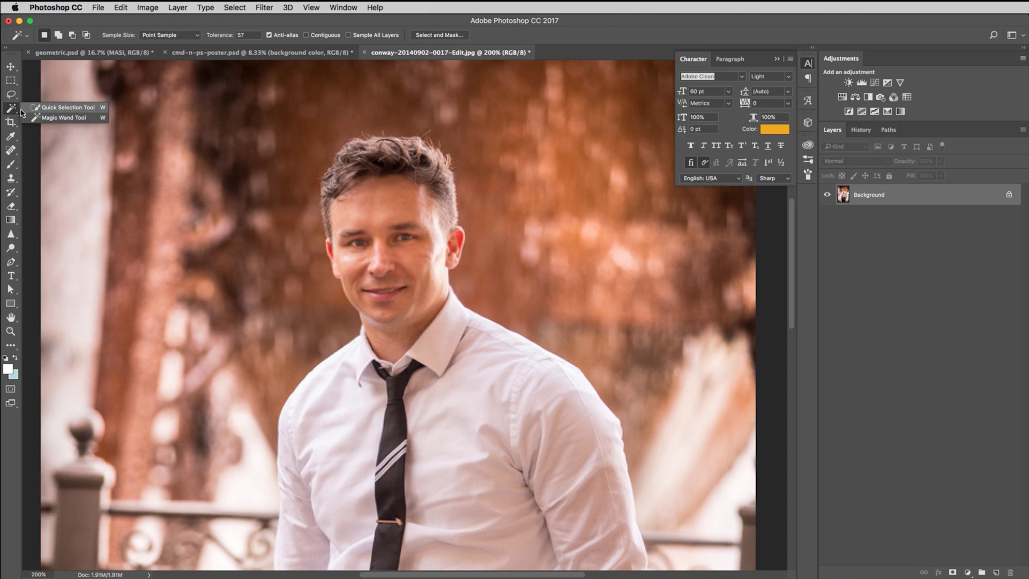
pyautogui.click(62, 107)
pyautogui.moveTo(375, 177)
pyautogui.mouseDown()
pyautogui.moveTo(410, 361)
pyautogui.moveTo(443, 317)
pyautogui.moveTo(457, 237)
pyautogui.moveTo(429, 315)
pyautogui.moveTo(441, 313)
pyautogui.moveTo(475, 351)
pyautogui.moveTo(535, 389)
pyautogui.moveTo(554, 445)
pyautogui.moveTo(429, 374)
pyautogui.moveTo(378, 375)
pyautogui.moveTo(365, 351)
pyautogui.moveTo(308, 454)
pyautogui.moveTo(304, 523)
pyautogui.moveTo(423, 489)
pyautogui.moveTo(540, 516)
pyautogui.moveTo(563, 509)
pyautogui.mouseUp()
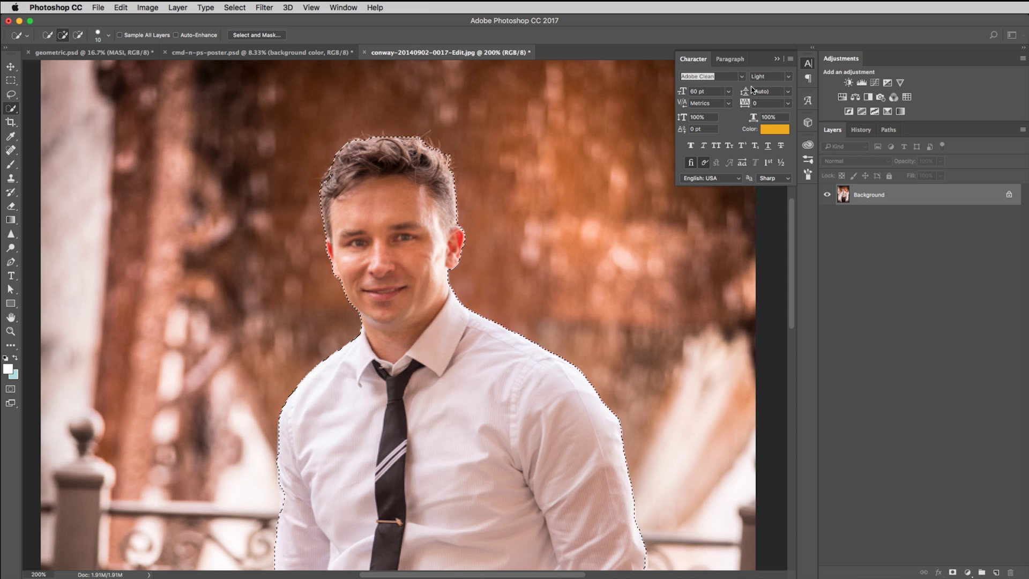
pyautogui.click(952, 573)
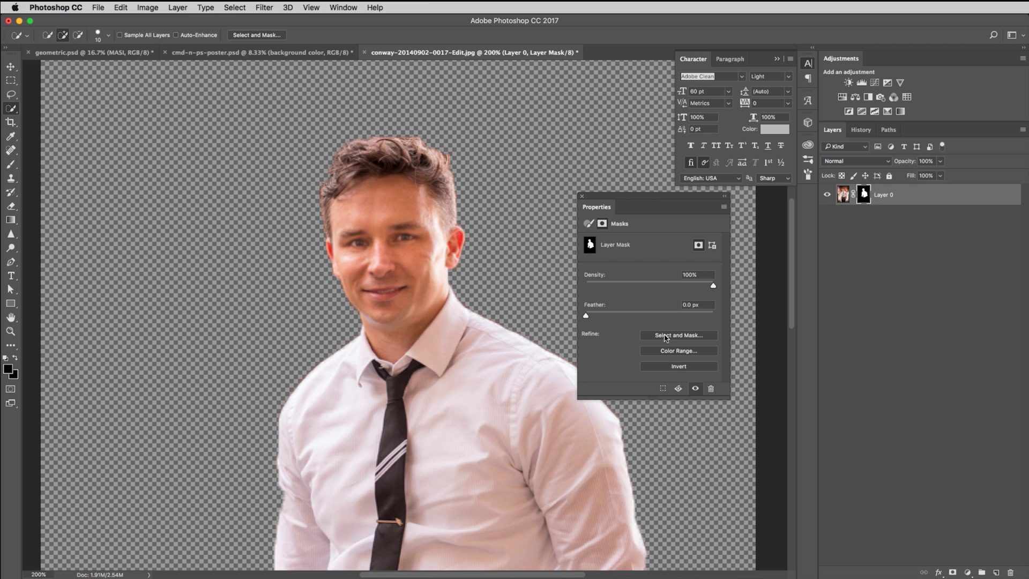
pyautogui.click(664, 337)
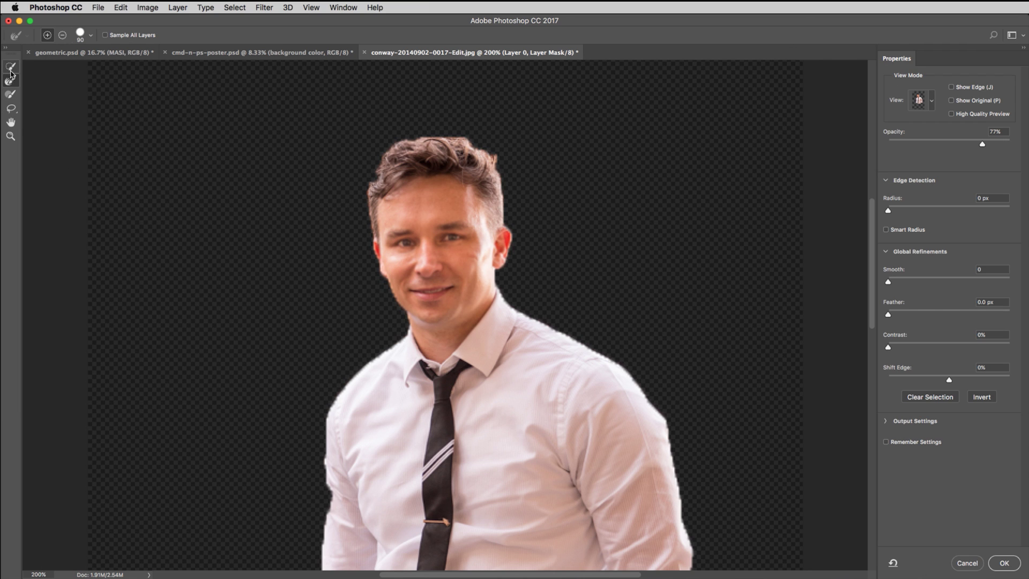
# Refine the face edge with the Refine Edge Brush at size 20
pyautogui.click(10, 79)
pyautogui.press('[')
pyautogui.press('[')
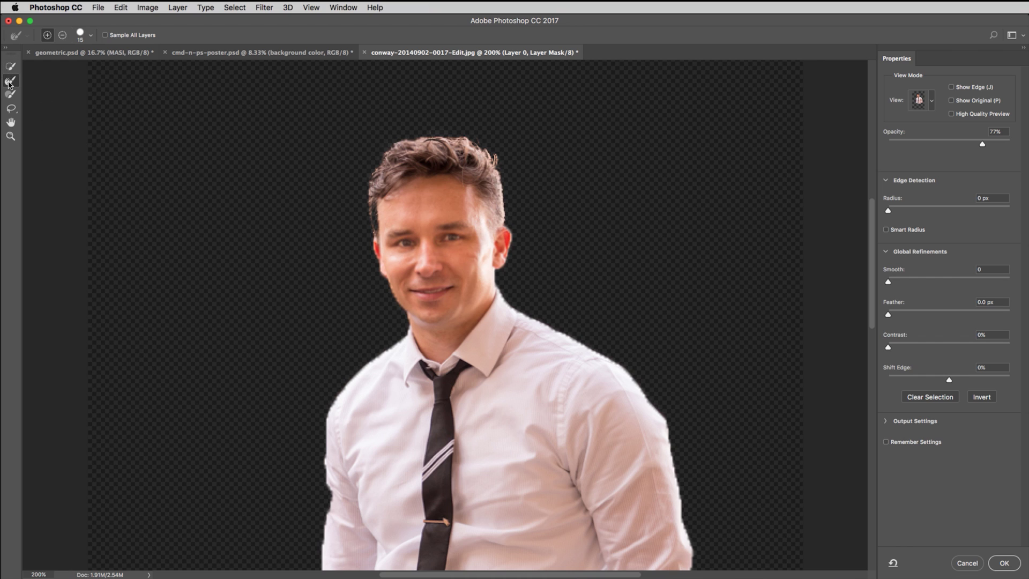
pyautogui.click(11, 108)
pyautogui.click(48, 116)
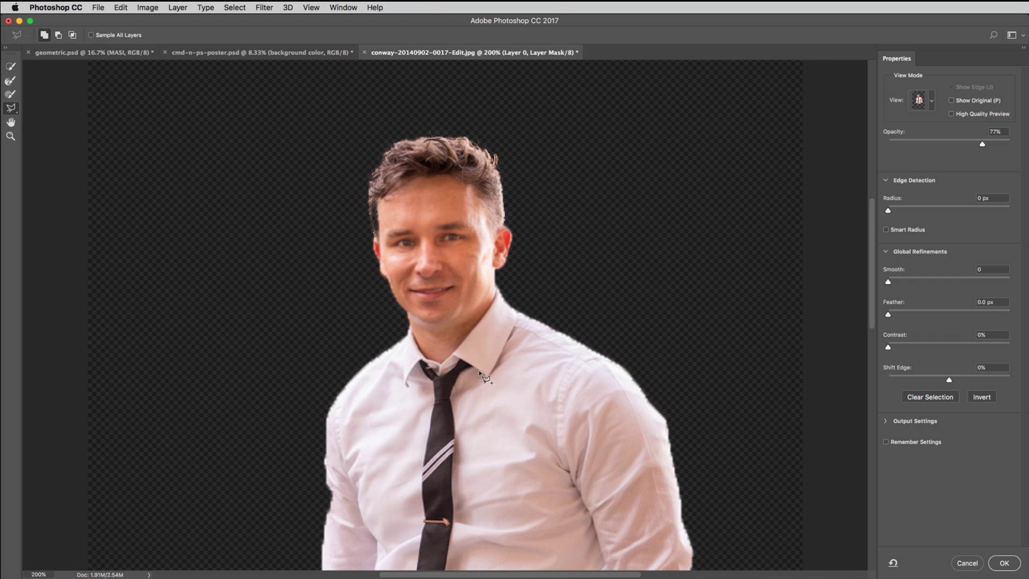
# Add the neck and shoulder beside the collar with the Polygonal Lasso and enable High Quality Preview
pyautogui.click(492, 300)
pyautogui.click(498, 289)
pyautogui.click(516, 310)
pyautogui.click(557, 334)
pyautogui.click(607, 357)
pyautogui.click(432, 403)
pyautogui.click(489, 303)
pyautogui.click(951, 114)
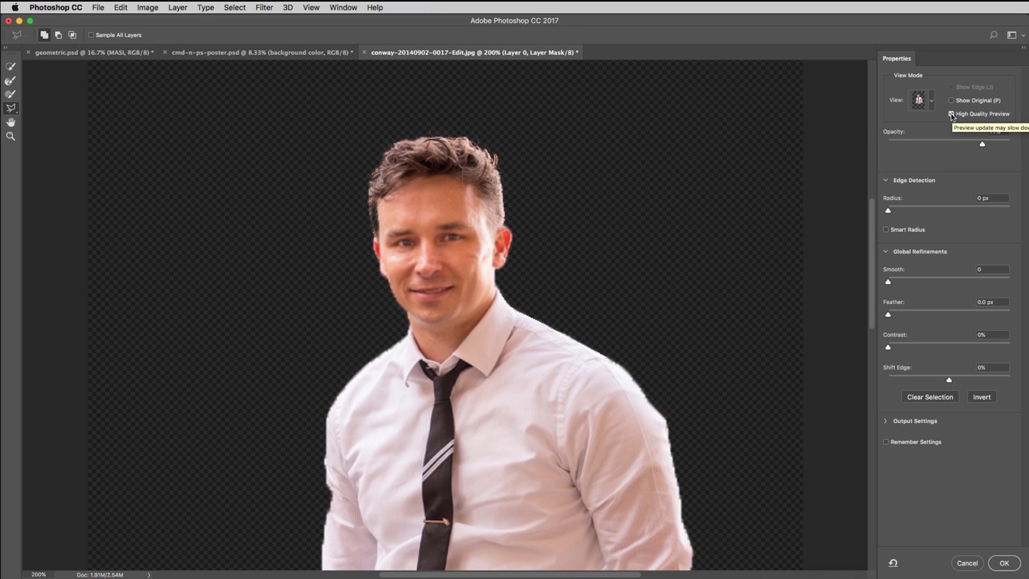
# Set the view to Onion Skin at 0% transparency and apply the refined mask
pyautogui.click(923, 102)
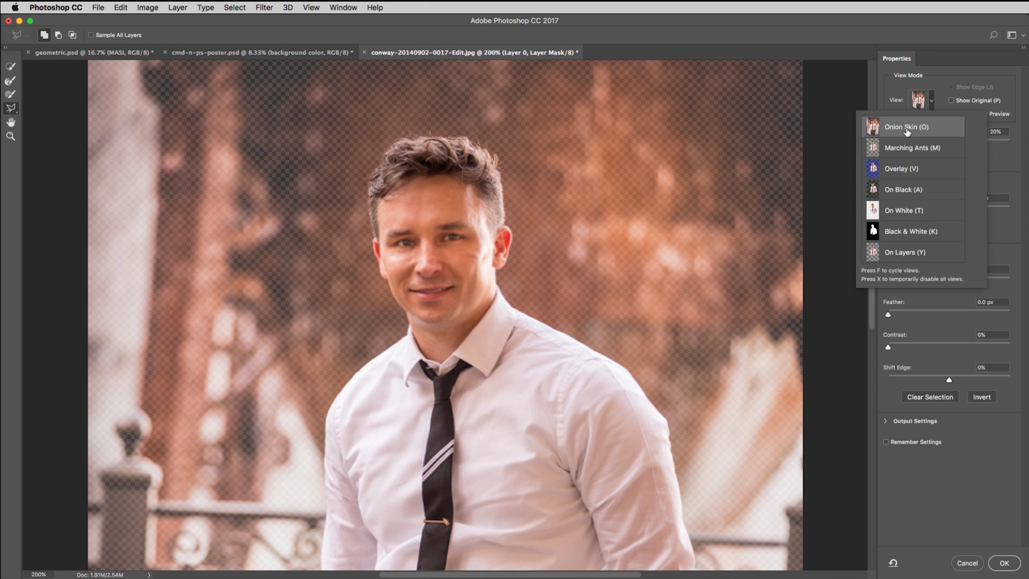
pyautogui.click(942, 86)
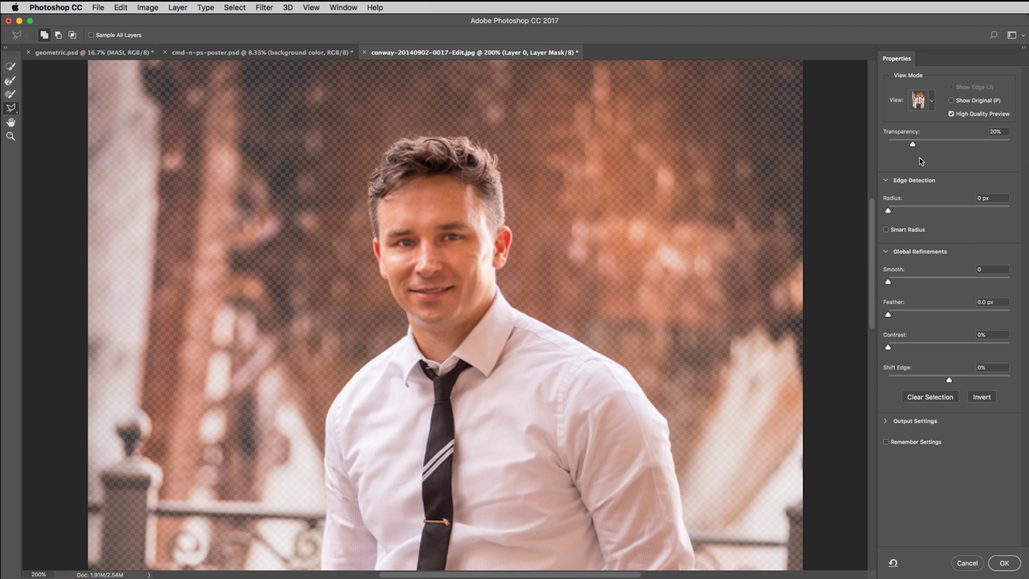
pyautogui.moveTo(932, 144)
pyautogui.mouseDown()
pyautogui.moveTo(995, 146)
pyautogui.moveTo(860, 148)
pyautogui.moveTo(932, 145)
pyautogui.moveTo(923, 145)
pyautogui.mouseUp()
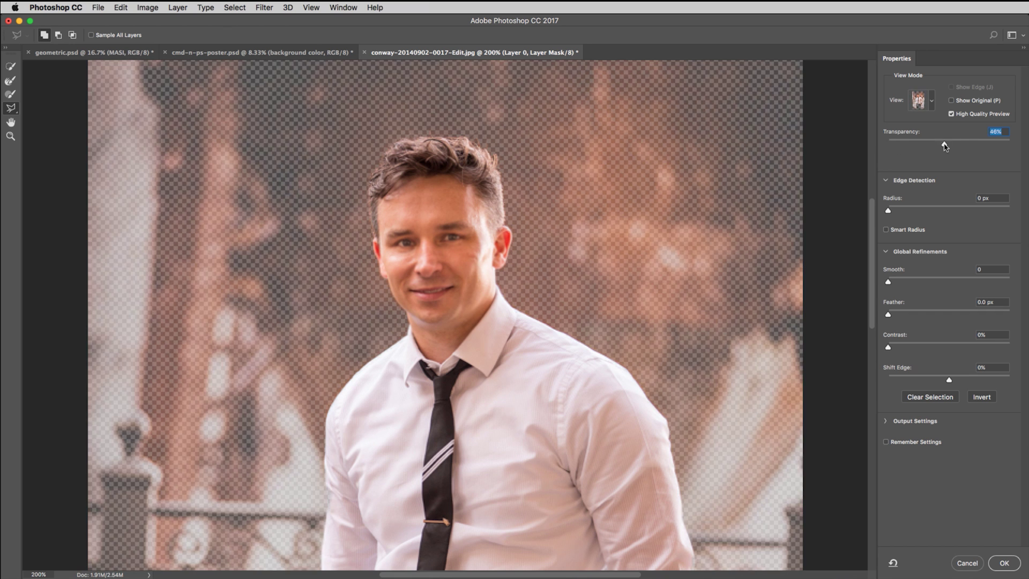
pyautogui.click(998, 563)
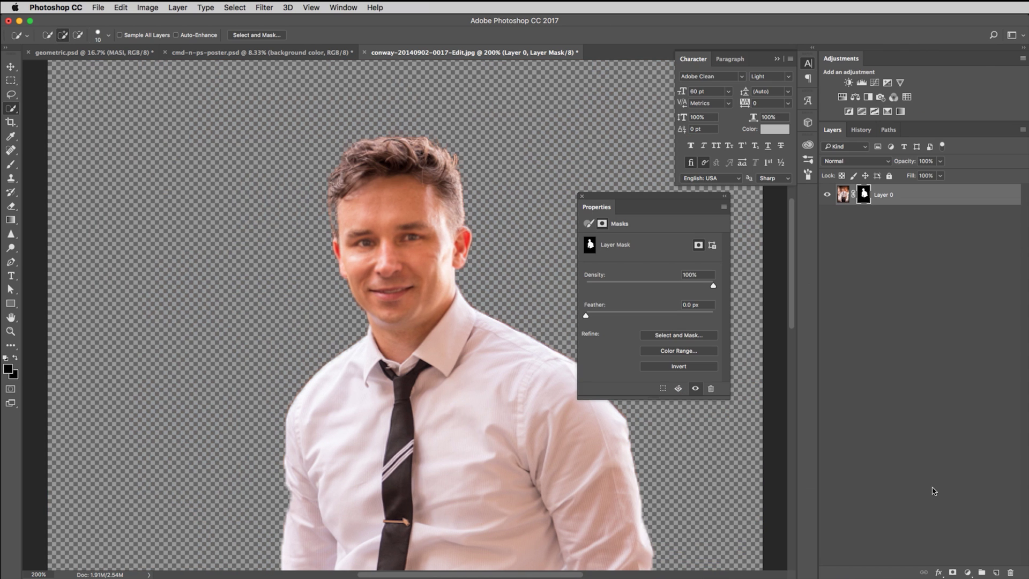